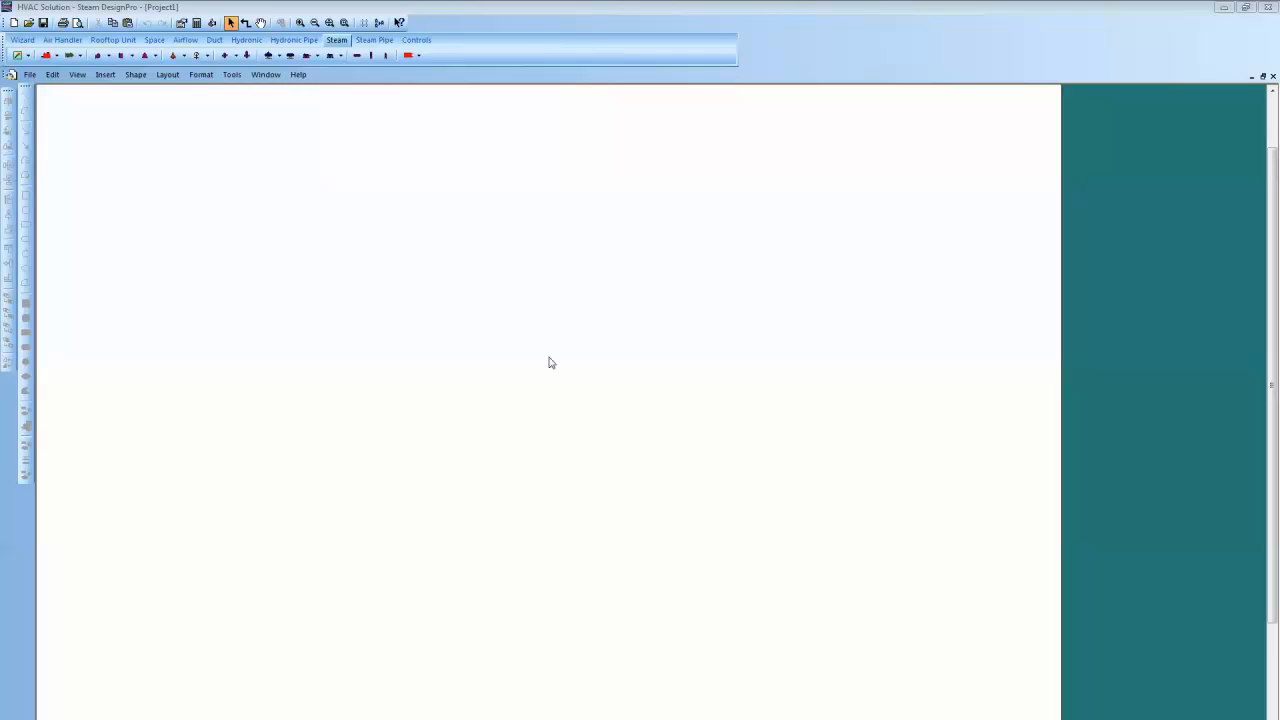
- Start the Steam Generation Wizard, keep the pressure reducing valve included, and choose a deaerator for the condensate return
left_click(27, 57)
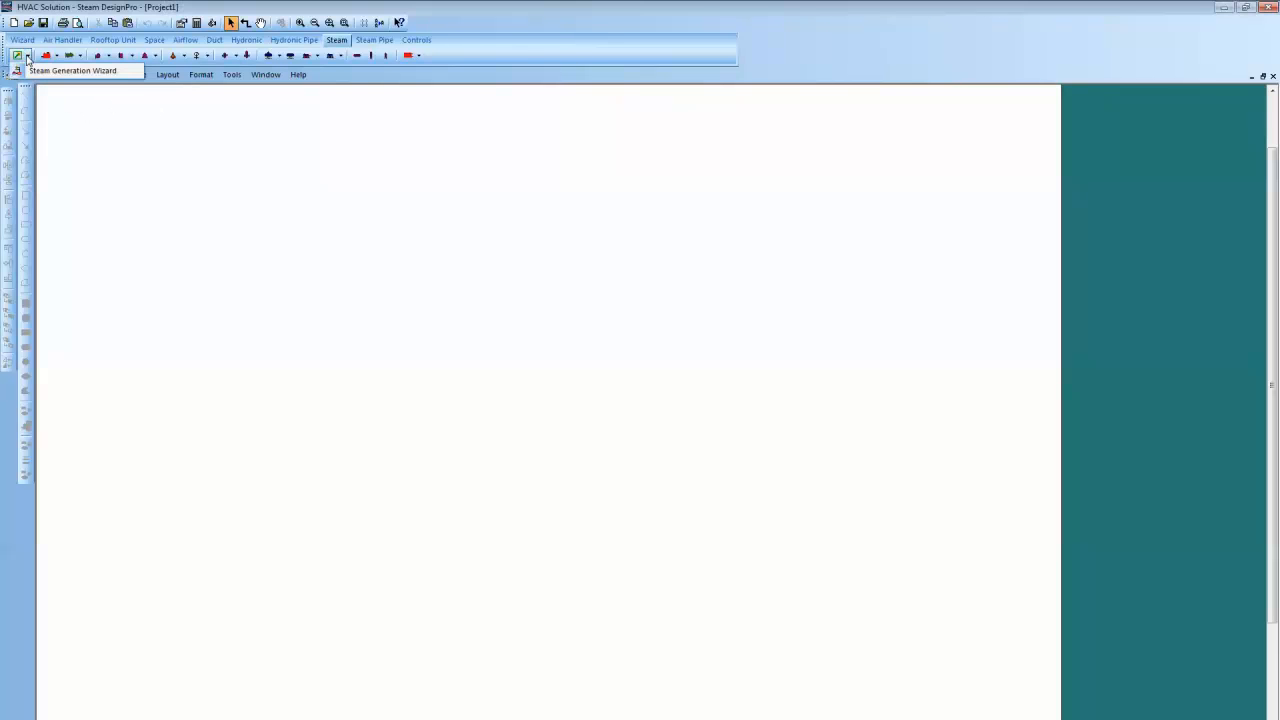
left_click(30, 69)
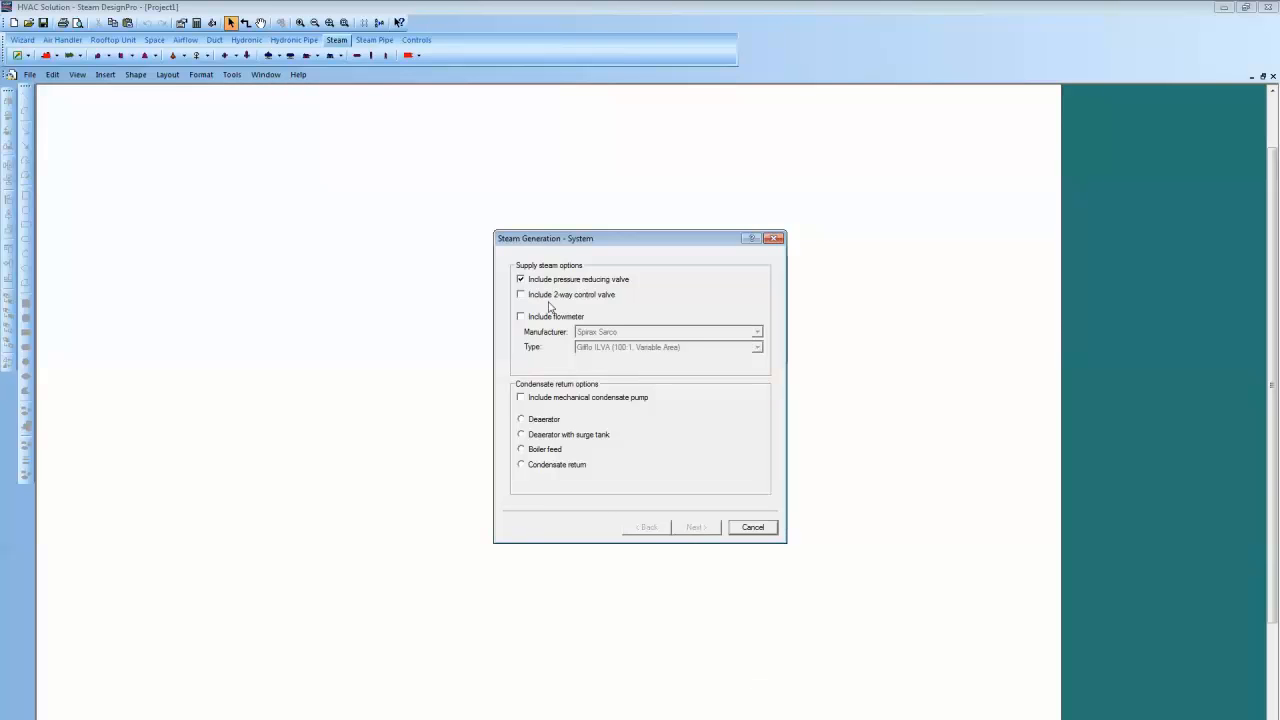
left_click(521, 421)
left_click(692, 527)
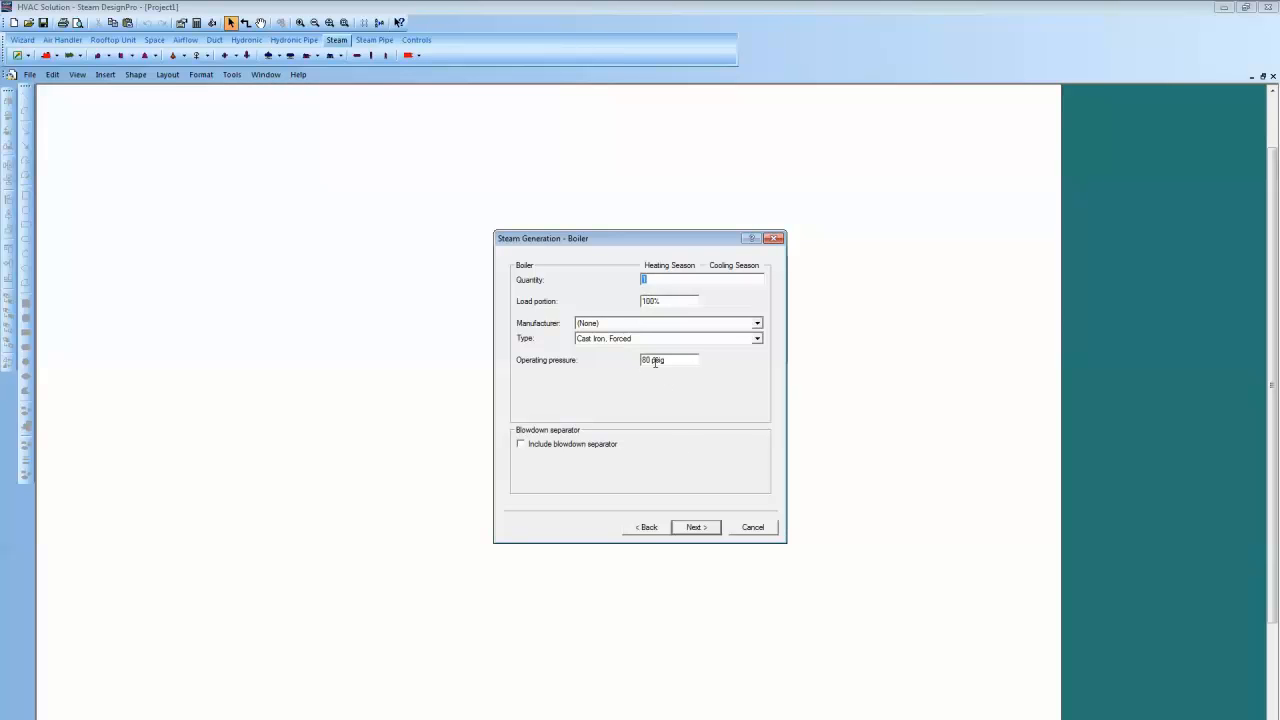
- Set the boiler's operating pressure to 100 psig in the steam generation setup
left_click_drag(656, 360, 628, 366)
type("100")
left_click(697, 528)
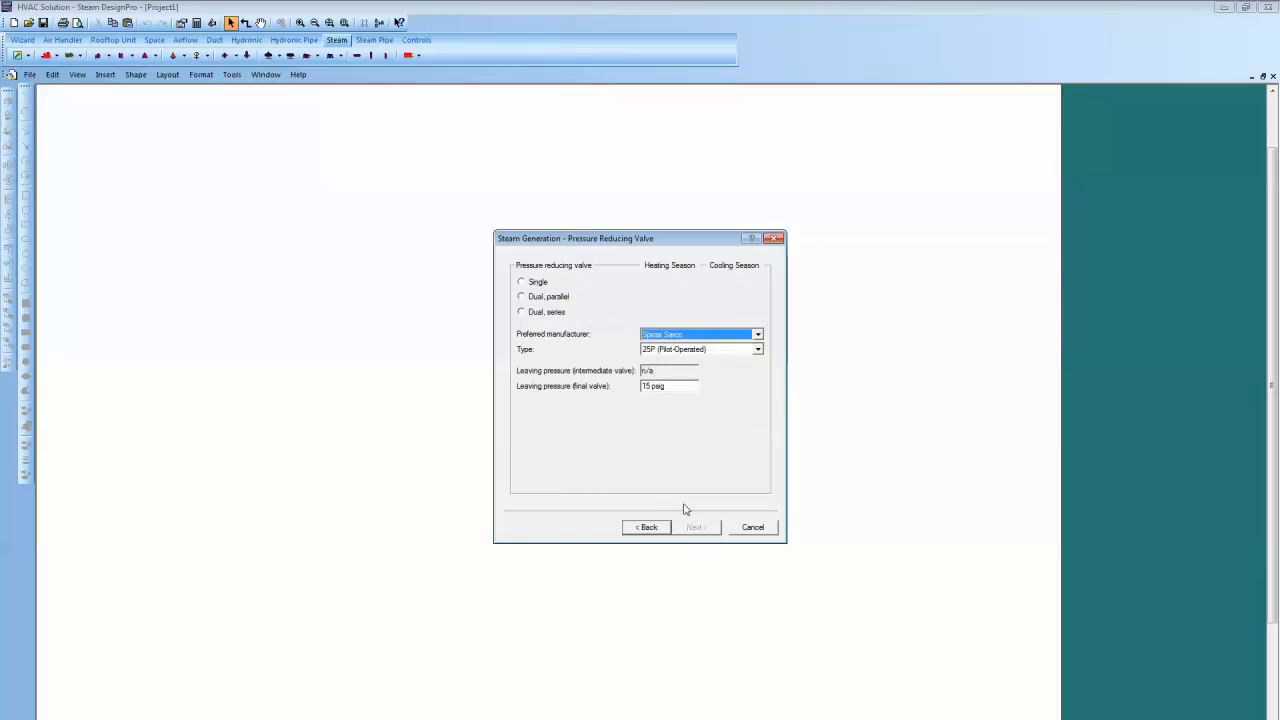
- Choose a single pressure reducing valve and generate the steam system with the default deaerator settings
left_click(522, 284)
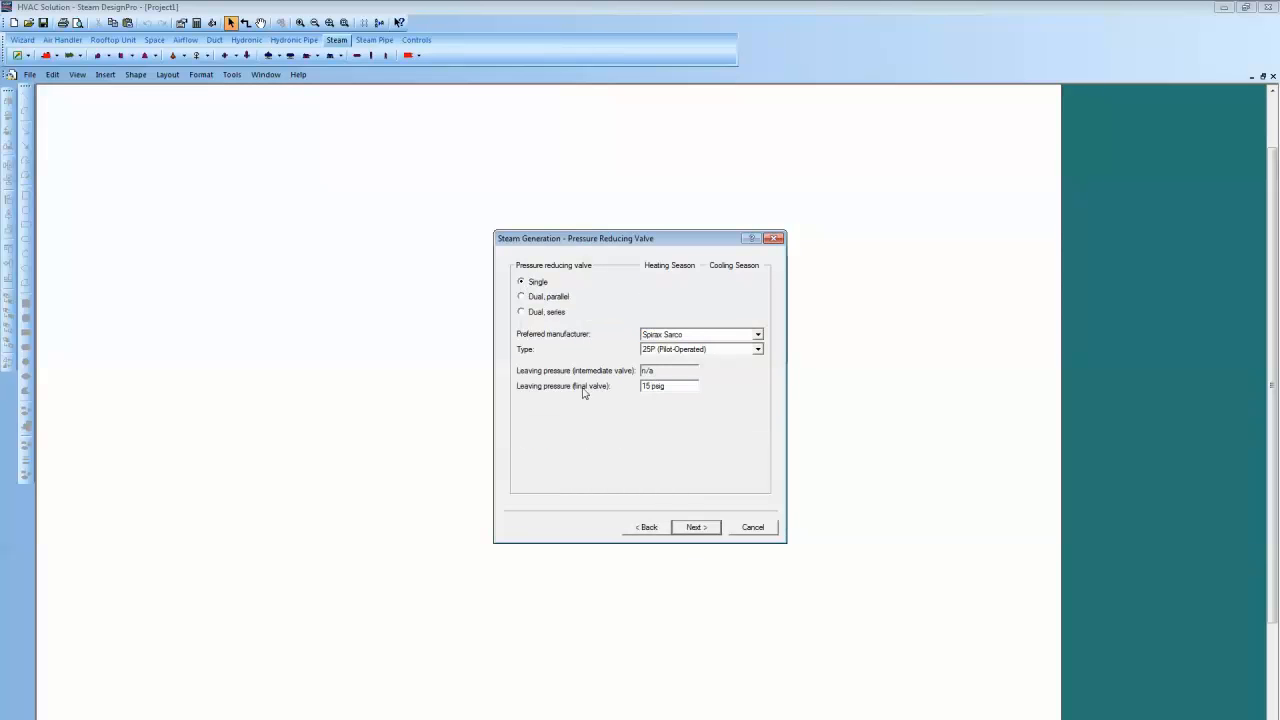
left_click(695, 527)
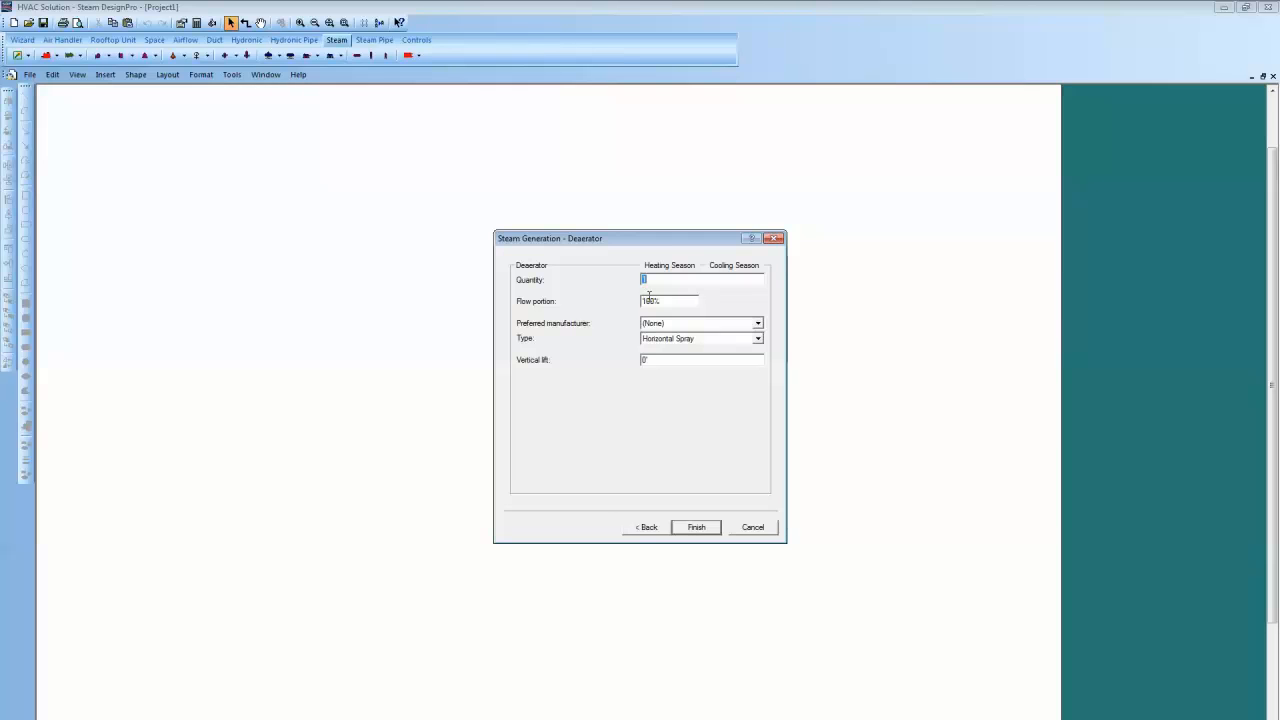
left_click(705, 528)
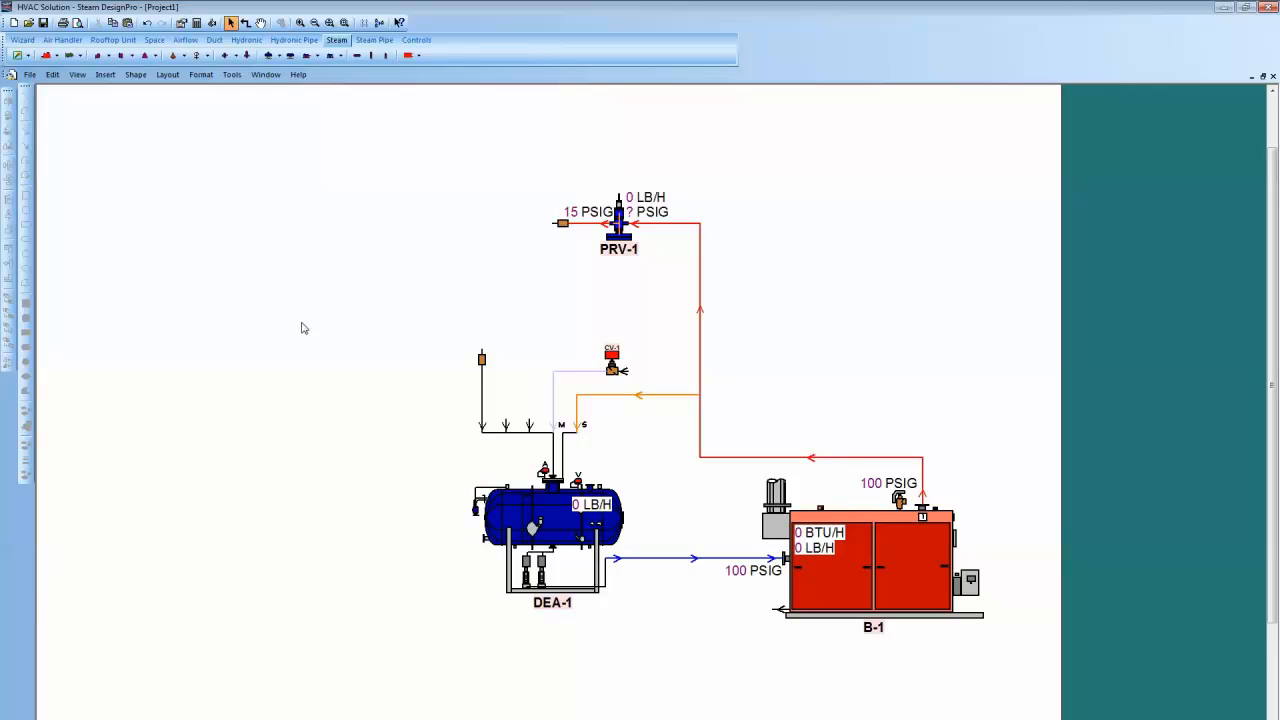
- Add an autoclave process load in the empty area left of the pressure reducing valve
left_click(419, 57)
mouse_move(430, 87)
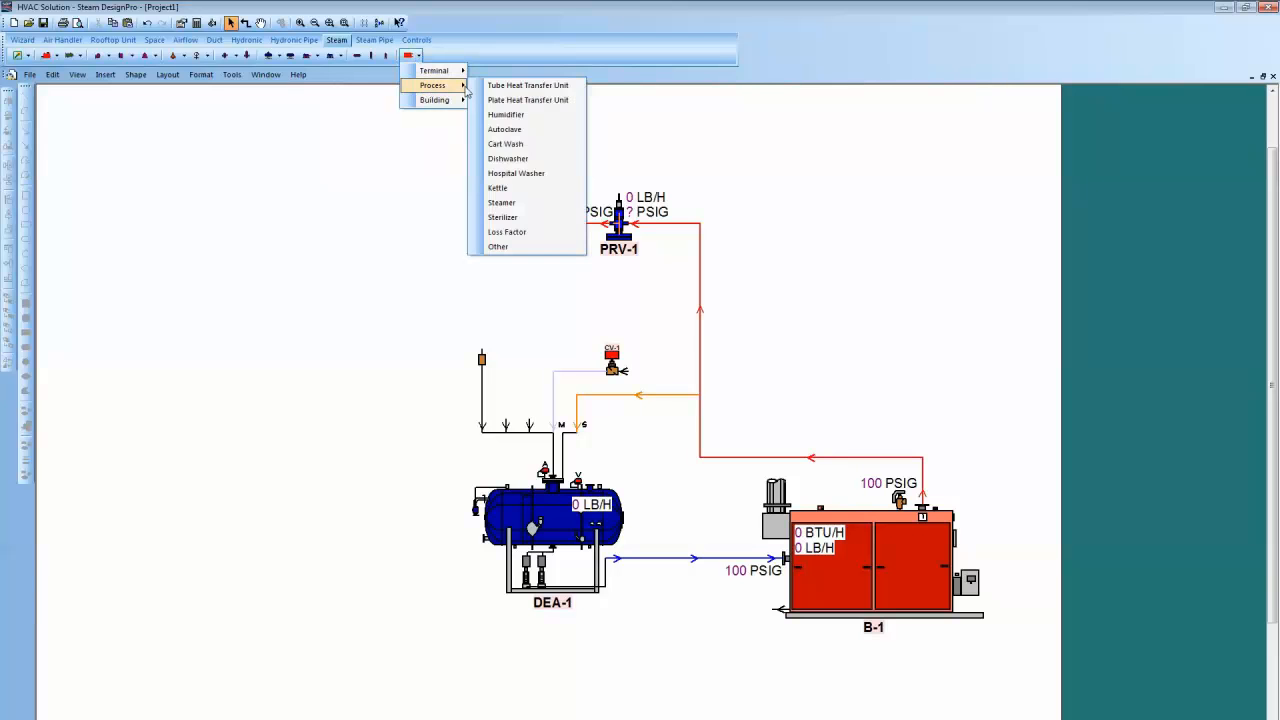
left_click(503, 130)
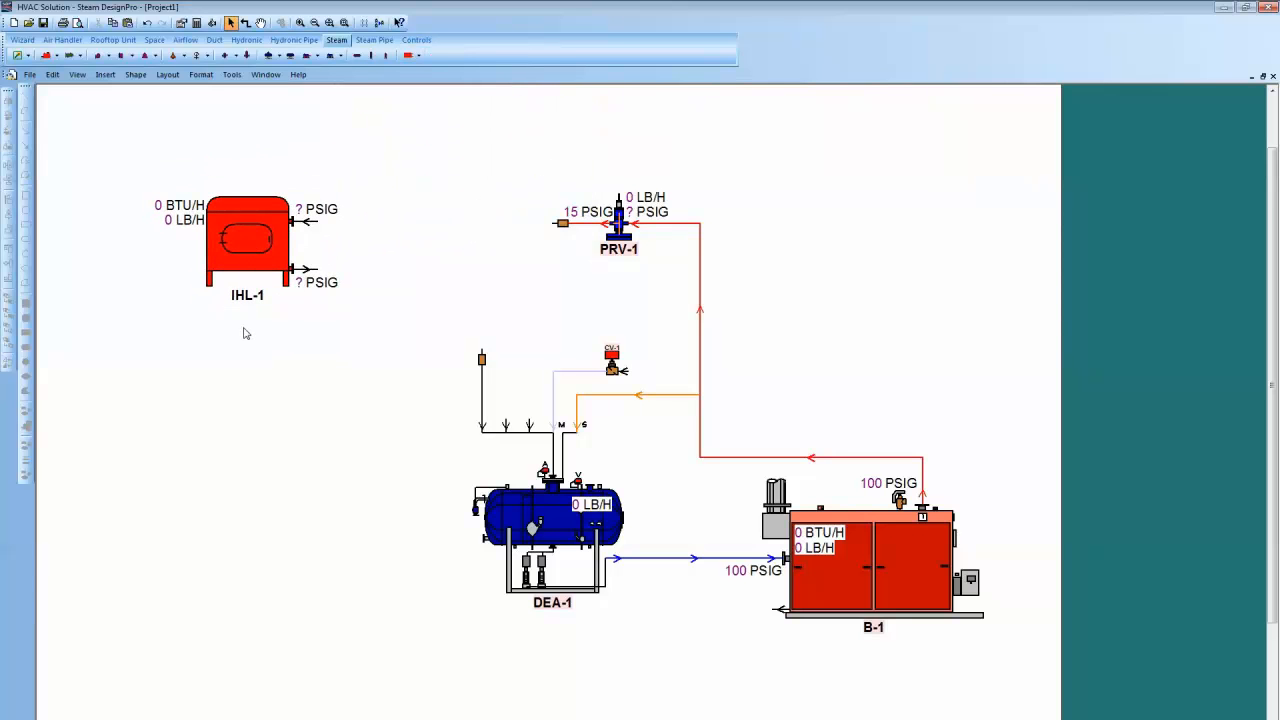
- Set the autoclave load's component flow to 500 lb/h and shift the autoclave slightly toward the pressure reducing valve
double_click(252, 217)
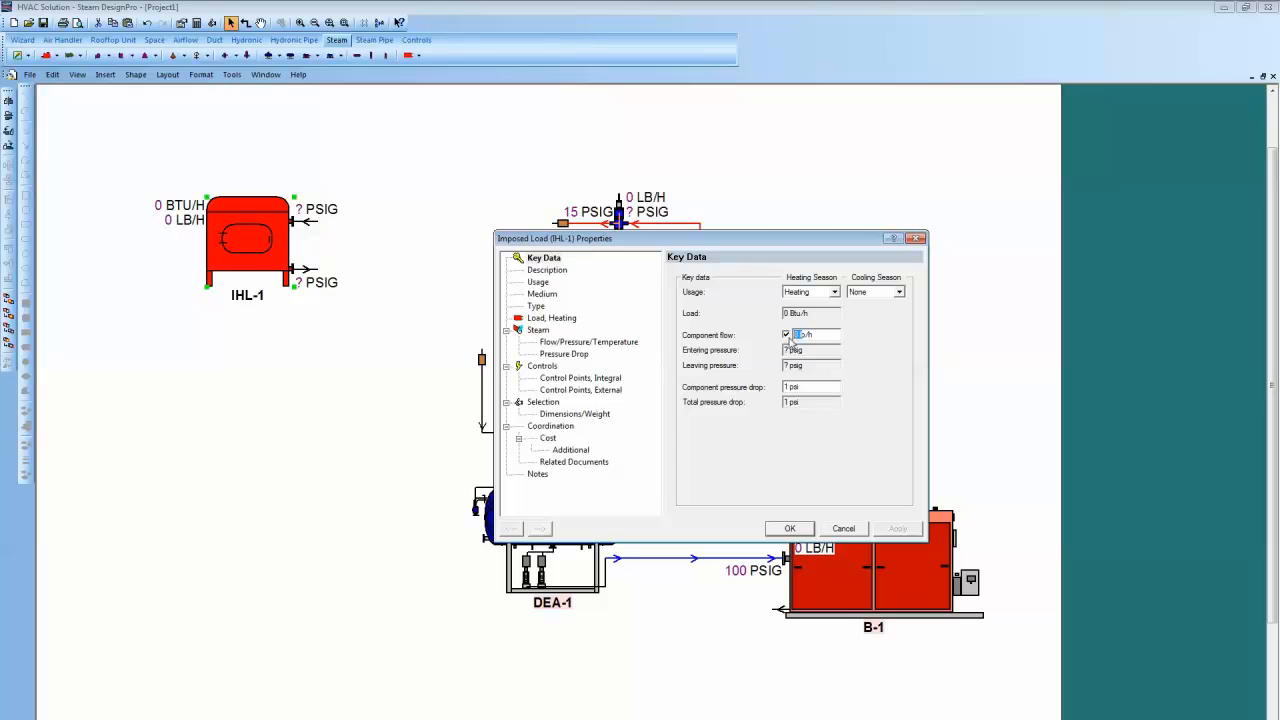
type("500")
left_click(790, 529)
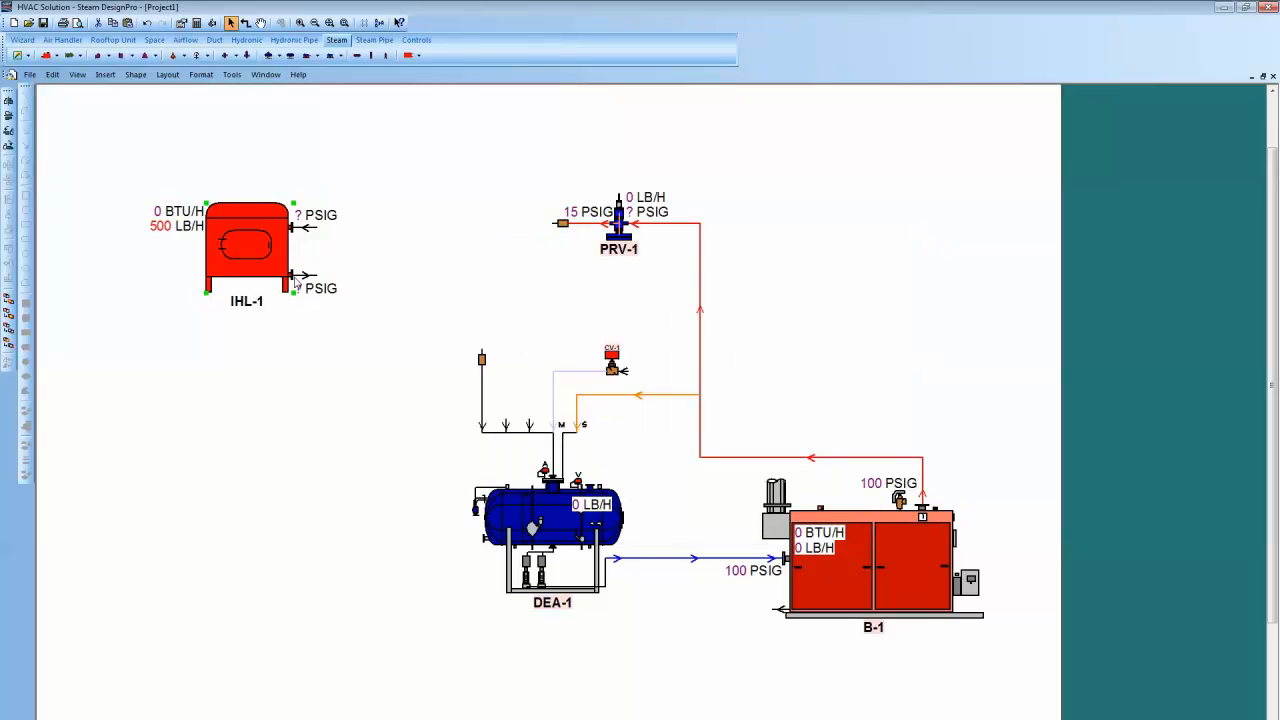
left_click_drag(295, 276, 322, 287)
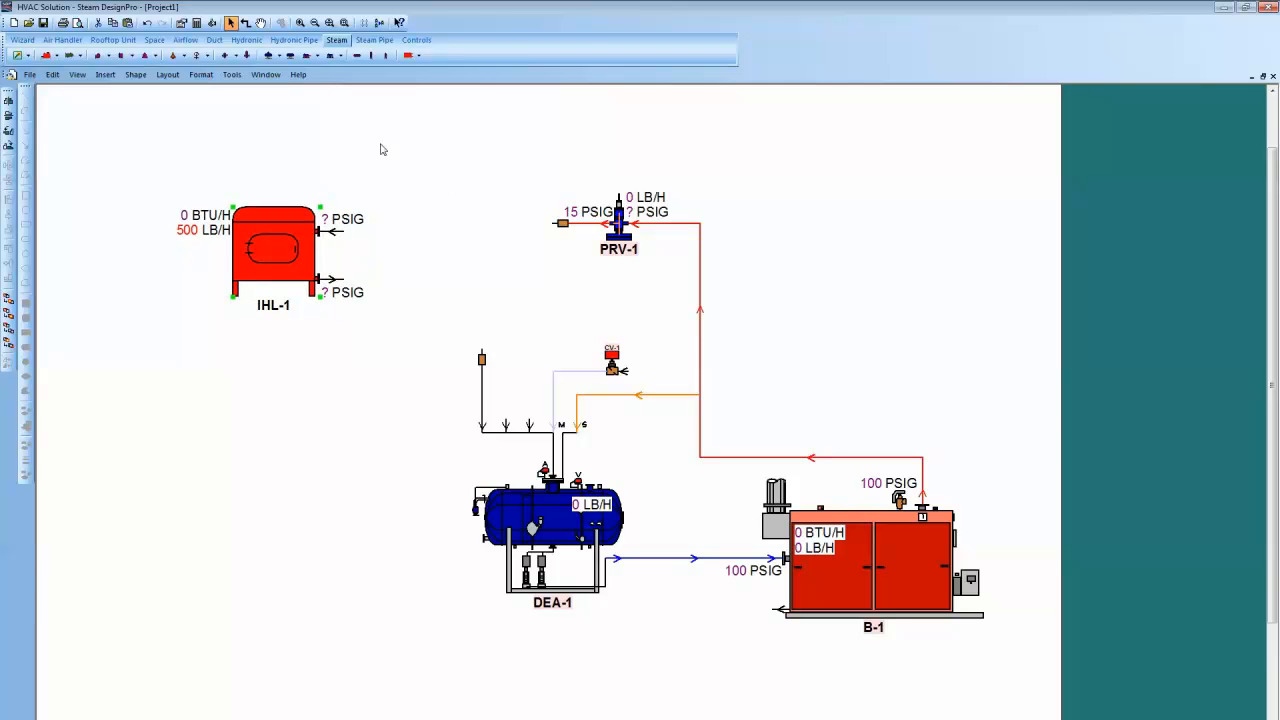
- Pipe the pressure reducing valve's outlet to the autoclave inlet and the autoclave outlet to the deaerator's condensate return connector
left_click(245, 23)
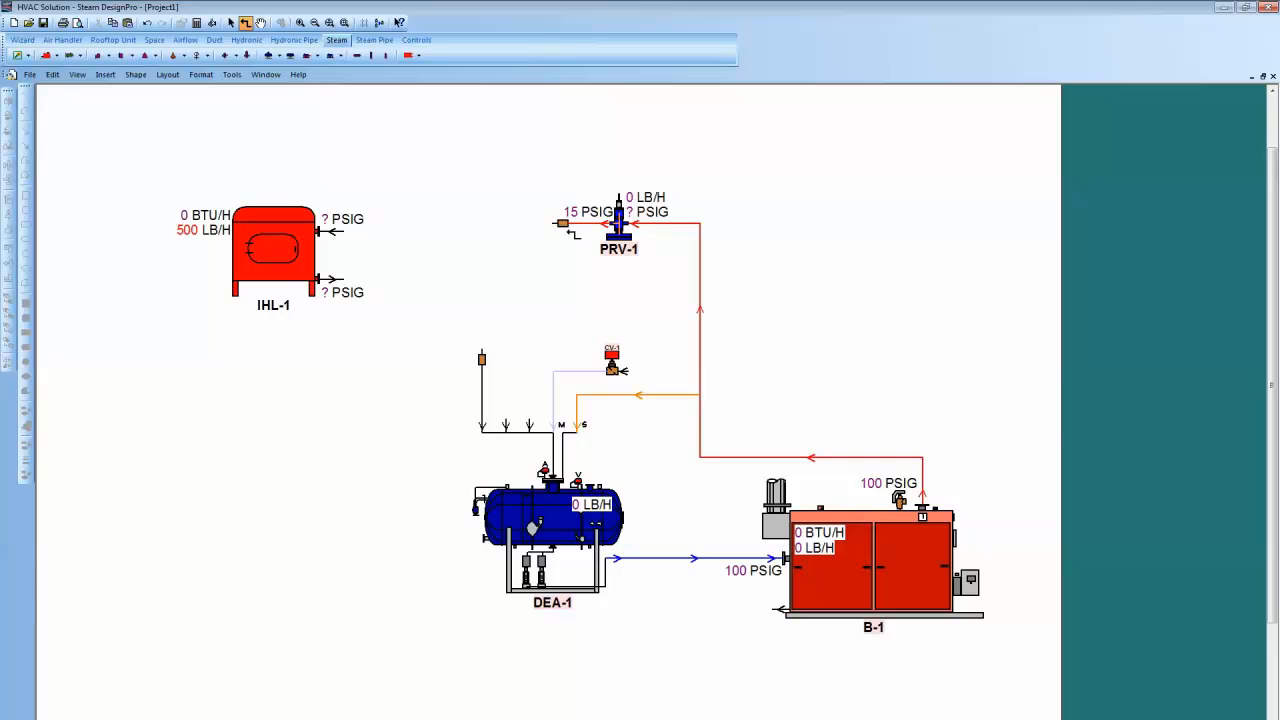
left_click_drag(562, 222, 343, 228)
left_click_drag(320, 270, 481, 358)
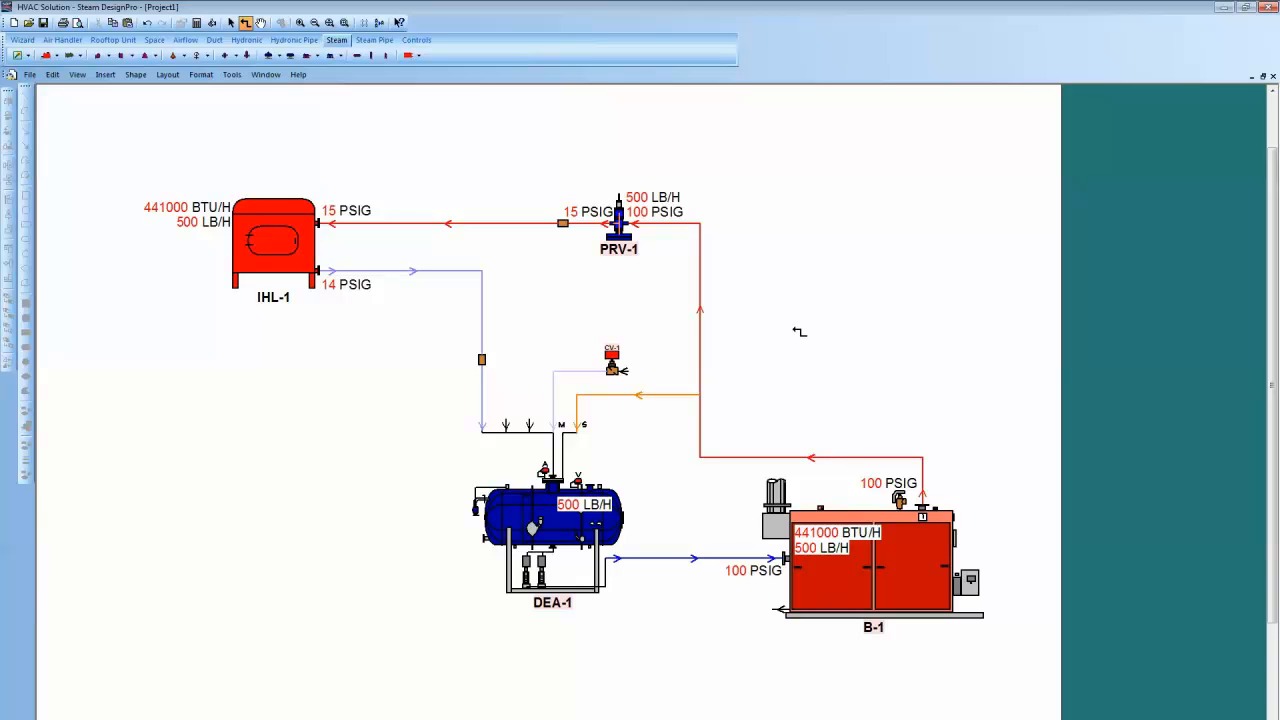
key("Escape")
left_click(266, 271)
left_click_drag(264, 267, 263, 263)
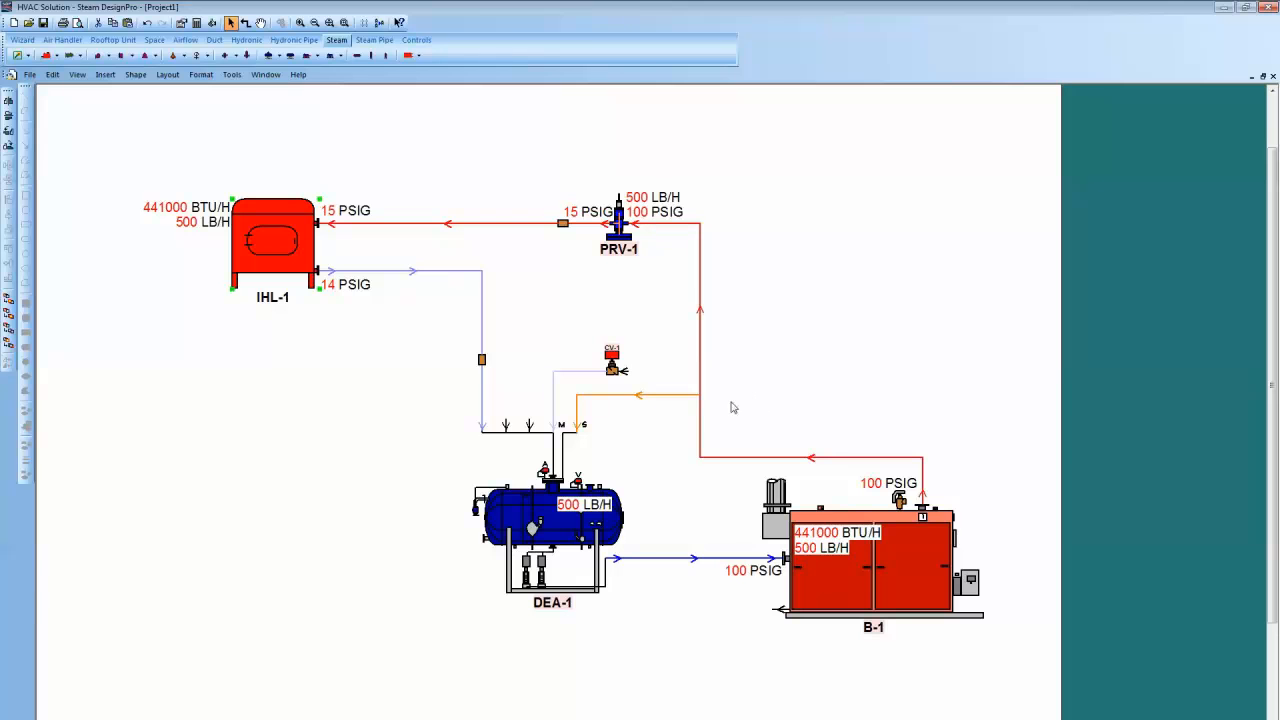
- Review the sizing data of the steam supply pipe leaving the boiler, moving its properties window clear of the schematic
double_click(712, 459)
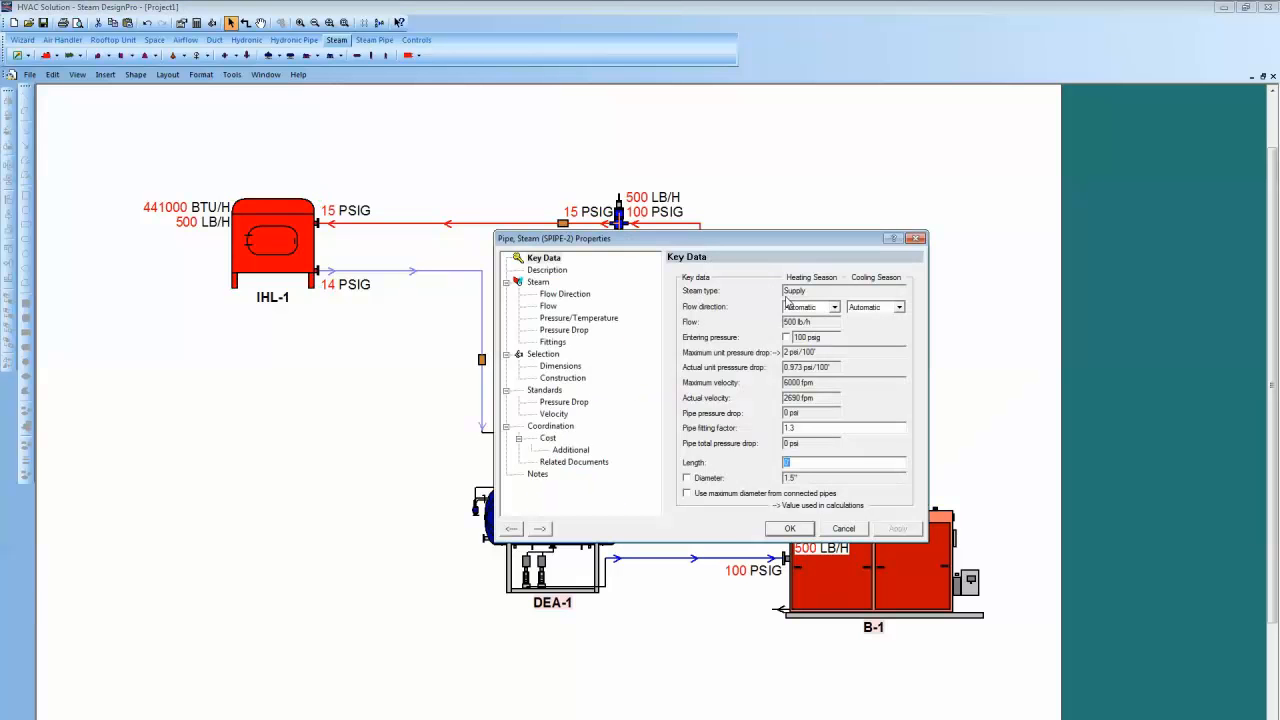
left_click_drag(800, 241, 1065, 128)
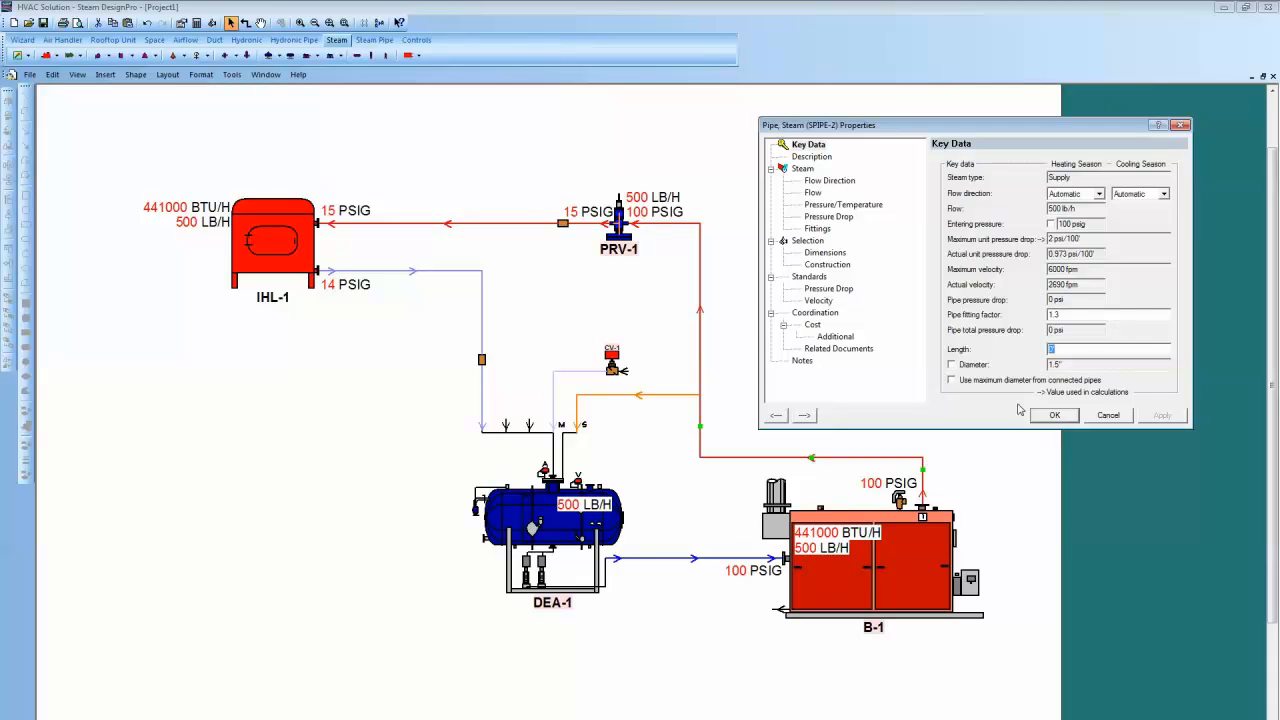
left_click(1050, 416)
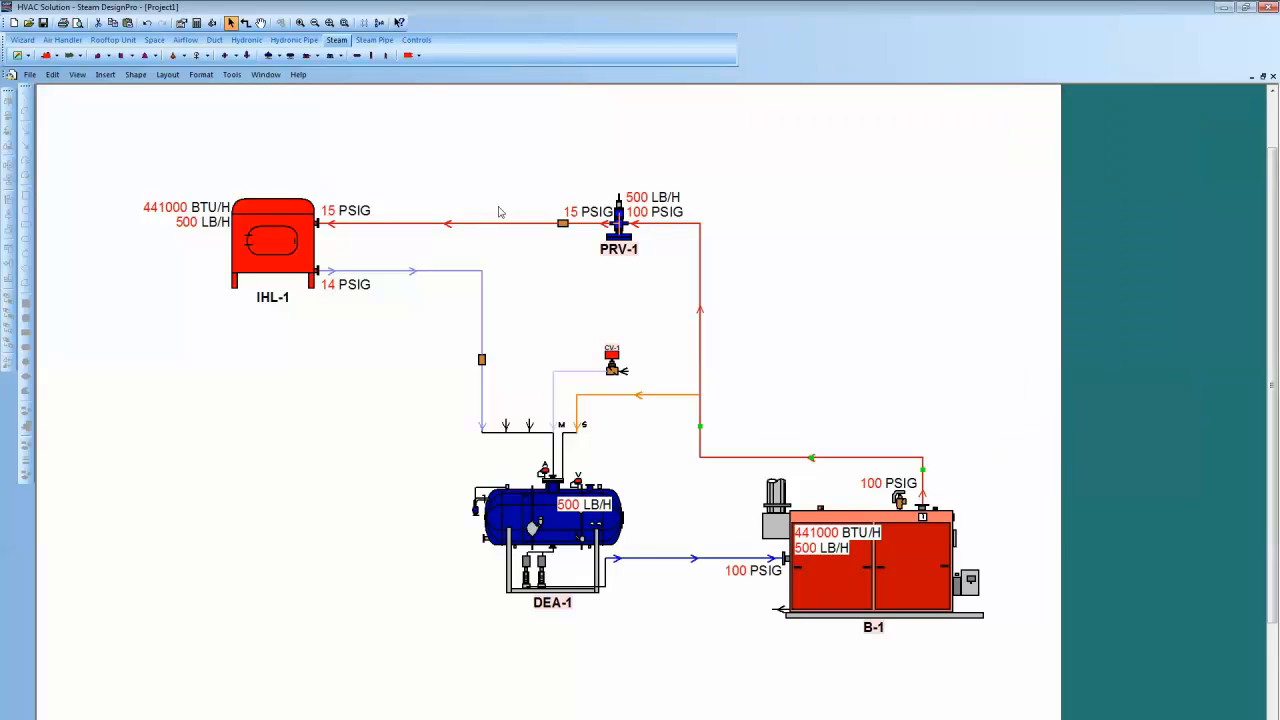
- Add diameter annotations to all steam pipes between the autoclave, pressure reducing valve, deaerator and boiler
left_click_drag(487, 197, 950, 610)
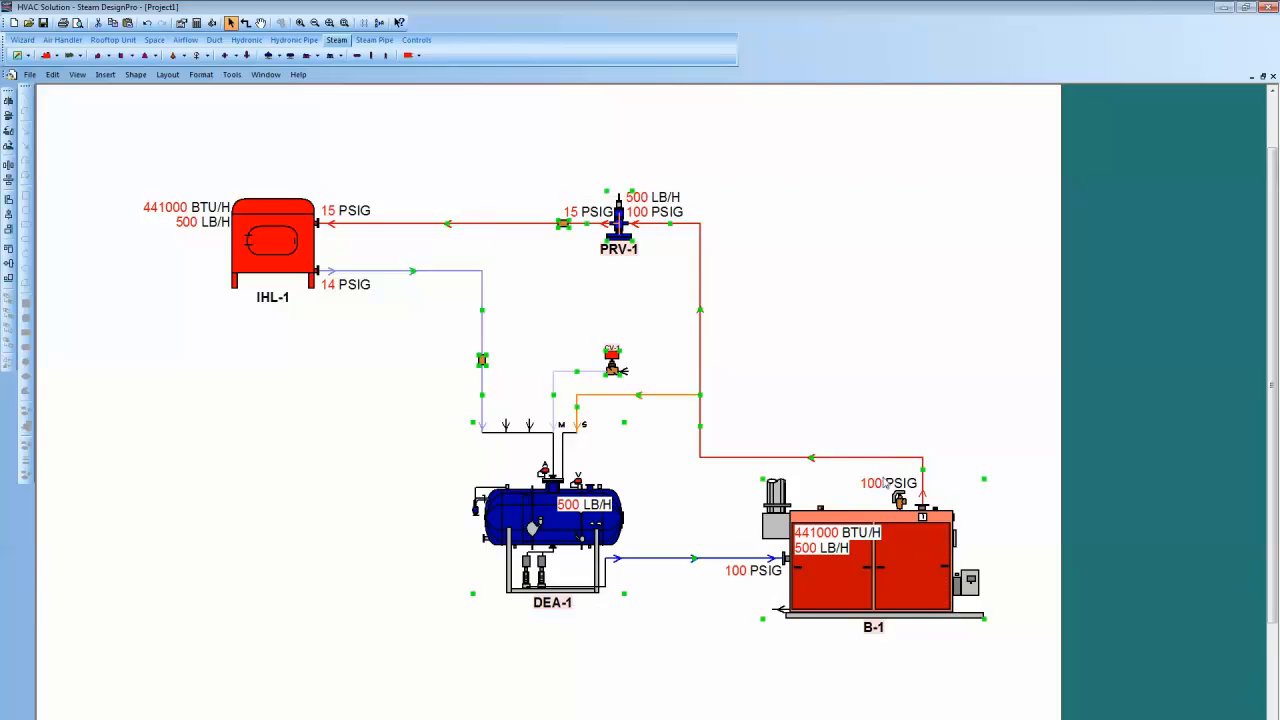
right_click(847, 371)
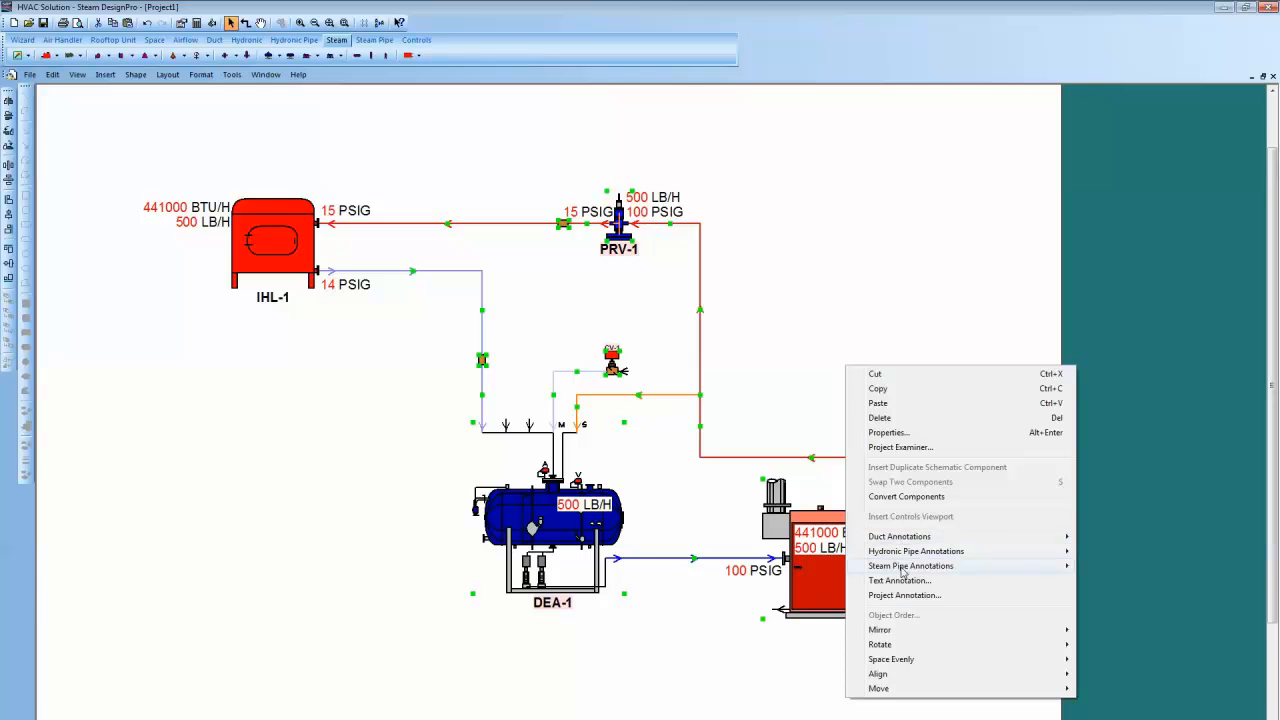
mouse_move(905, 572)
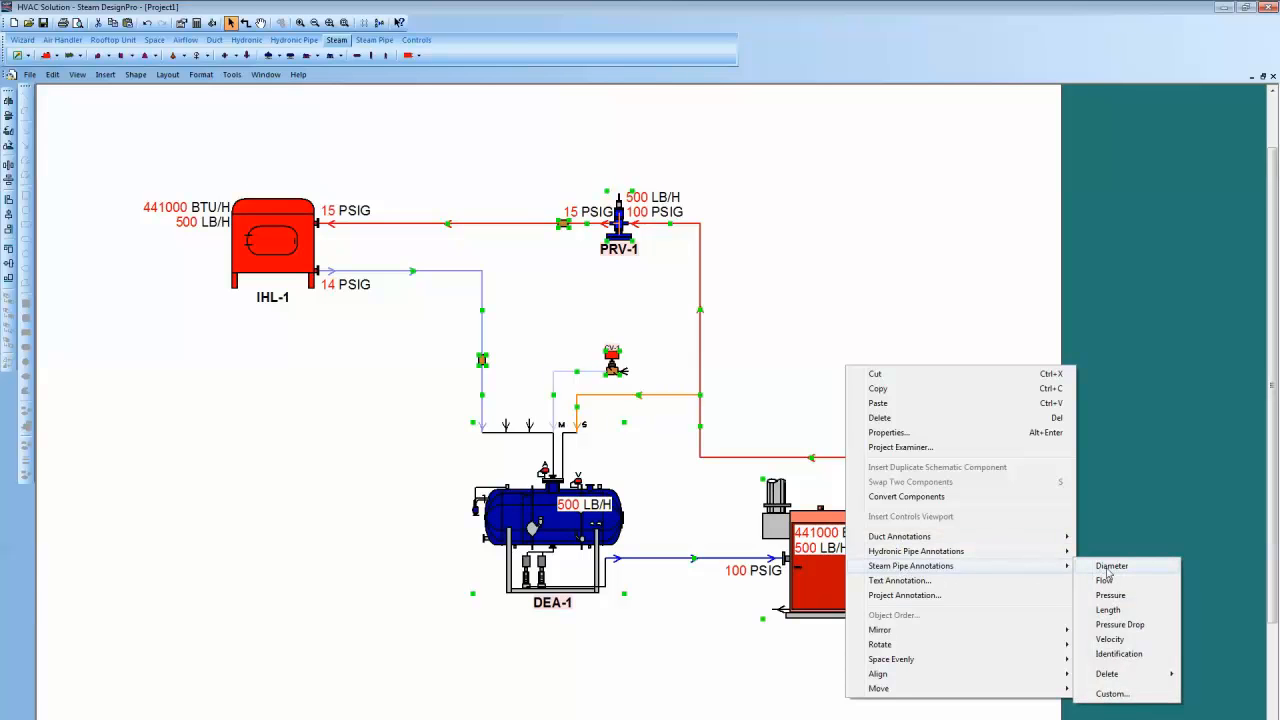
left_click(1112, 567)
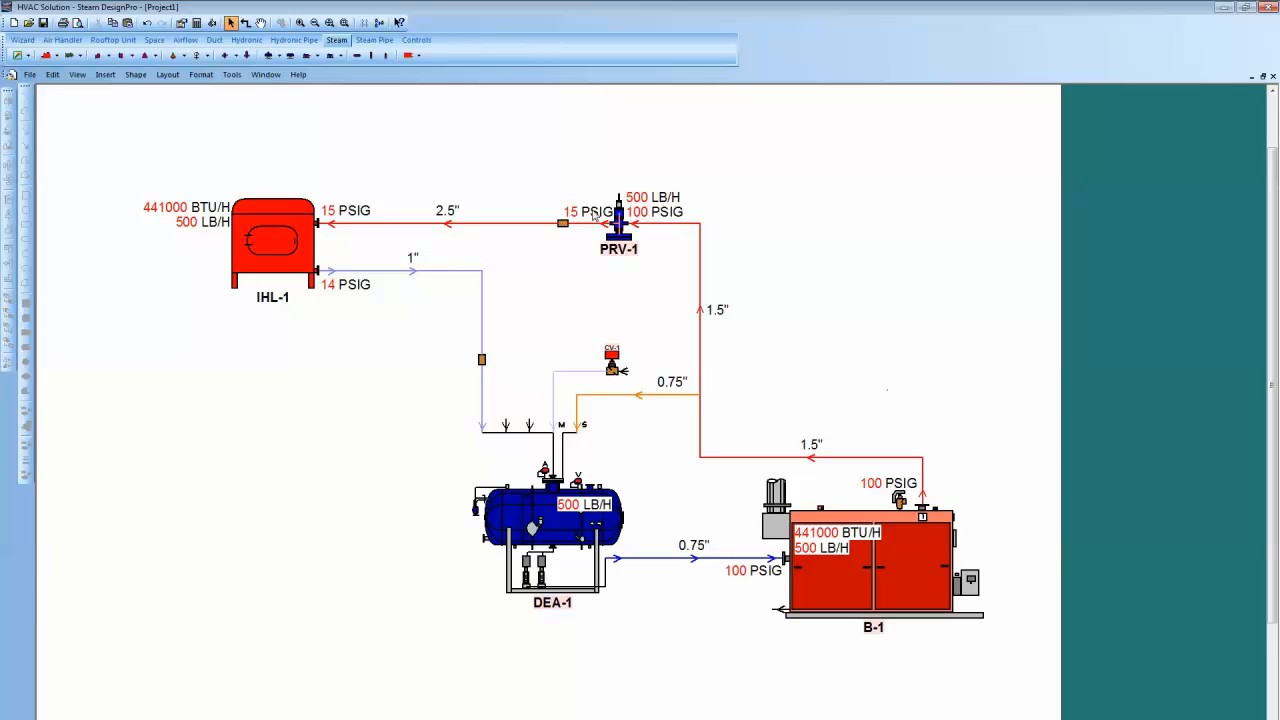
- Set the autoclave load's component flow to 800 lb/h
double_click(280, 229)
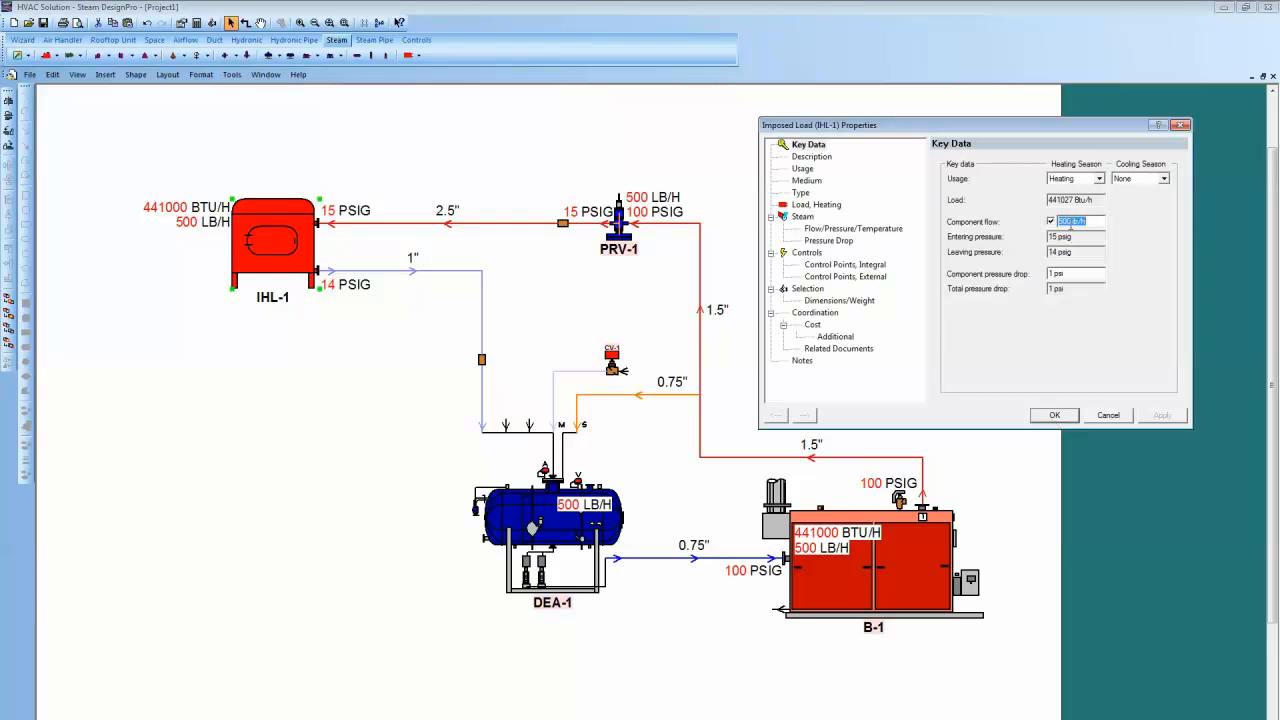
double_click(1064, 222)
type("800")
left_click(1058, 413)
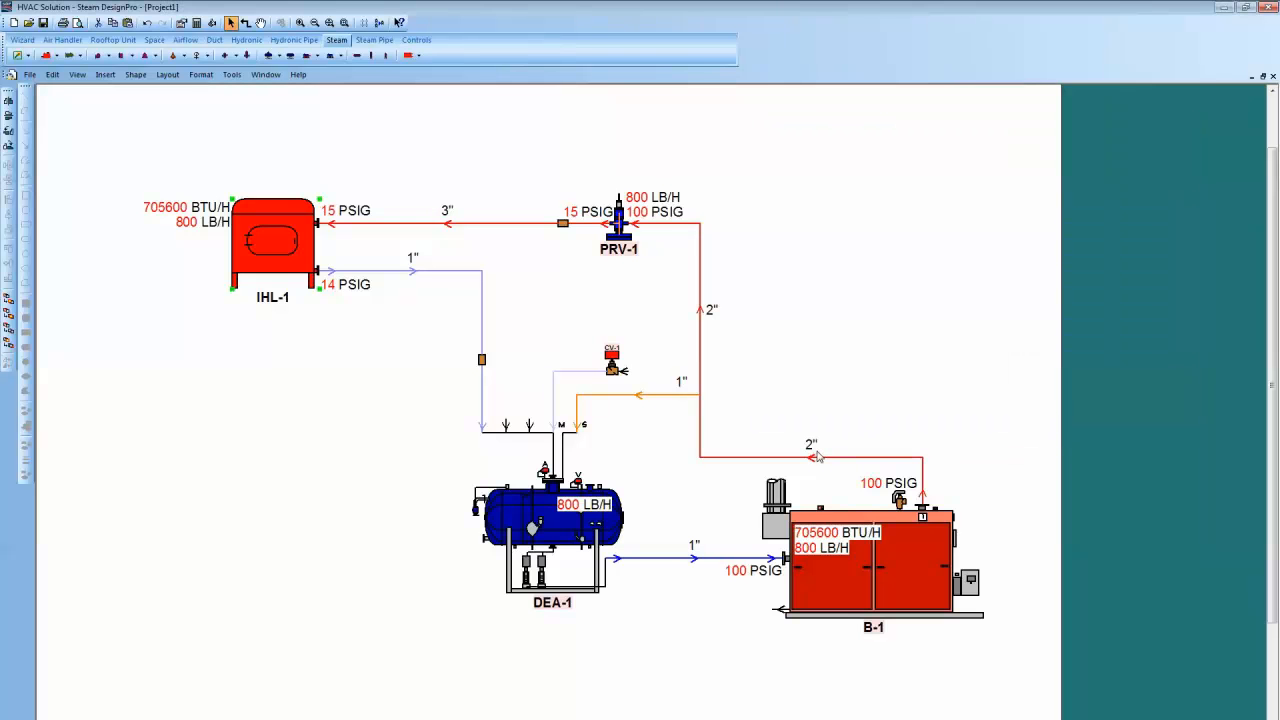
- Override the diameter of the steam supply pipe leaving the boiler with 1.5"
double_click(752, 456)
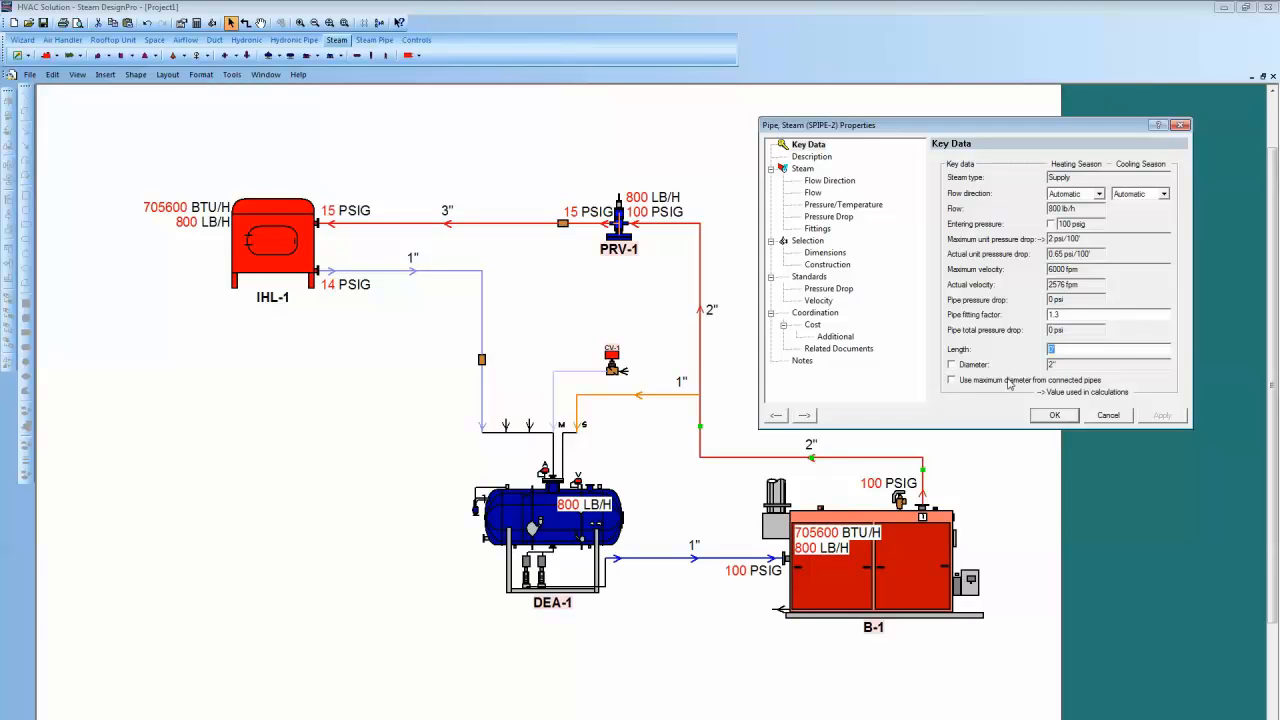
left_click(951, 364)
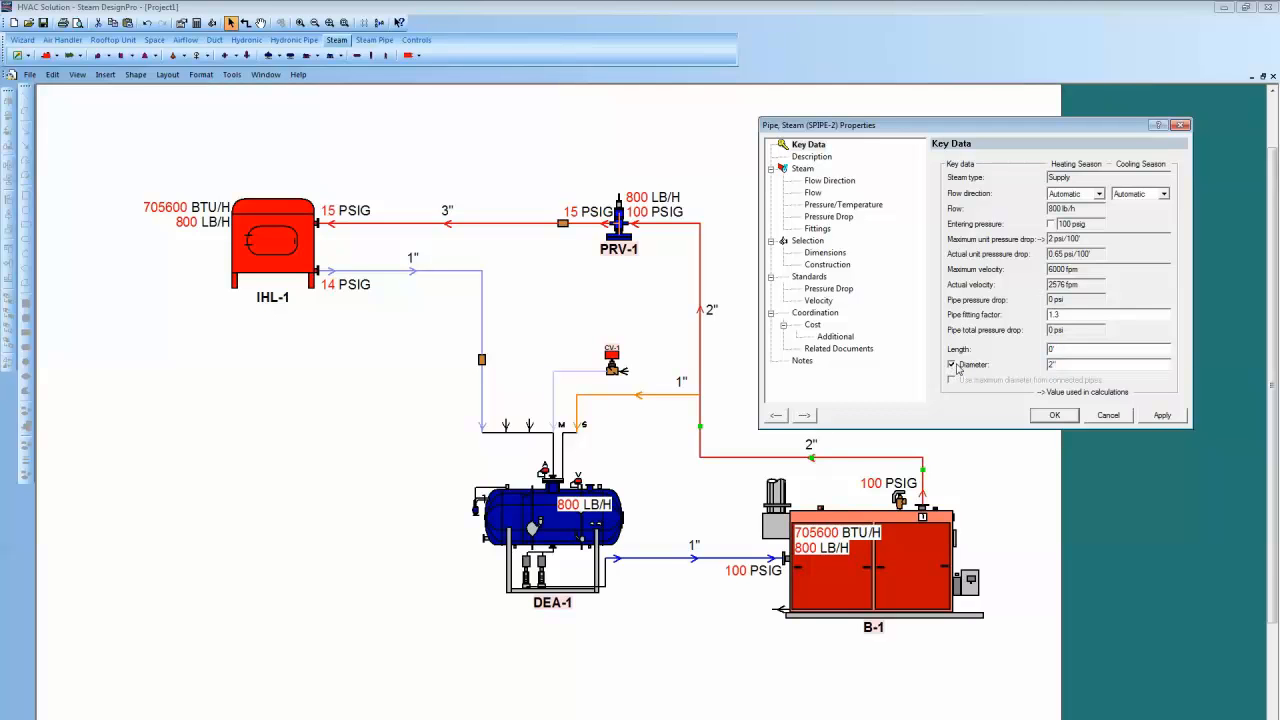
type("1.5")
left_click(1164, 416)
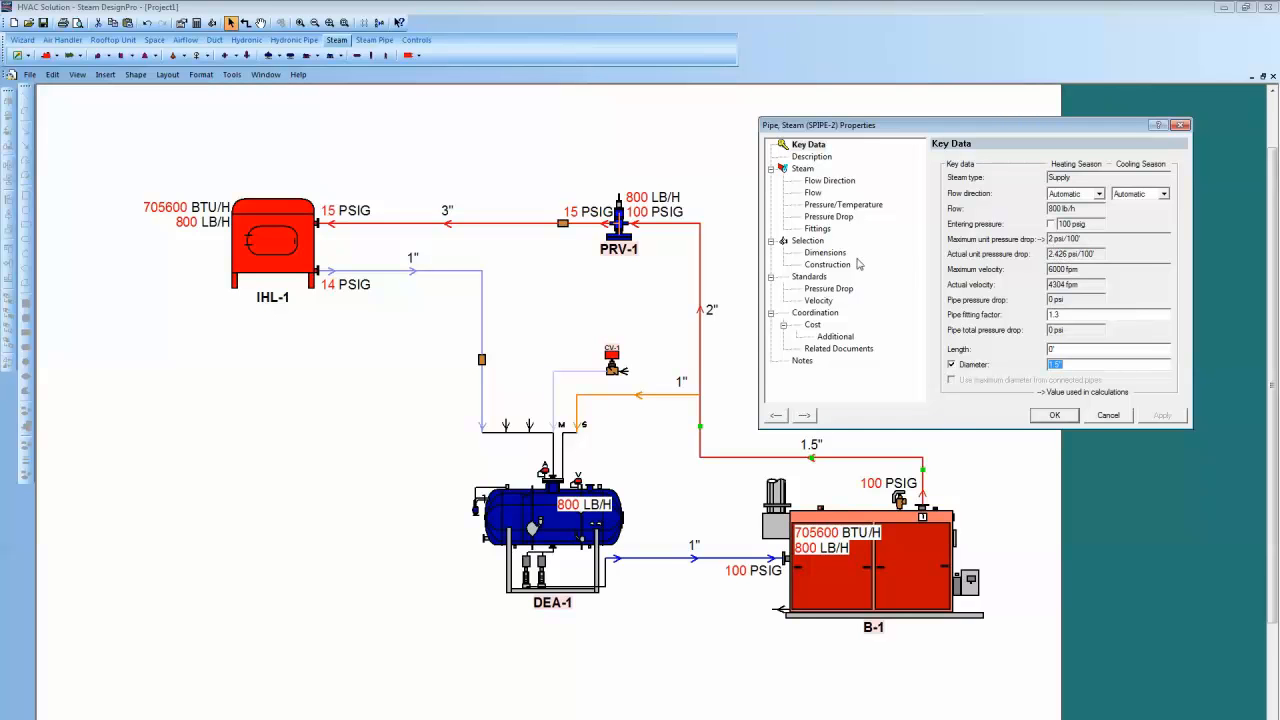
left_click(1041, 417)
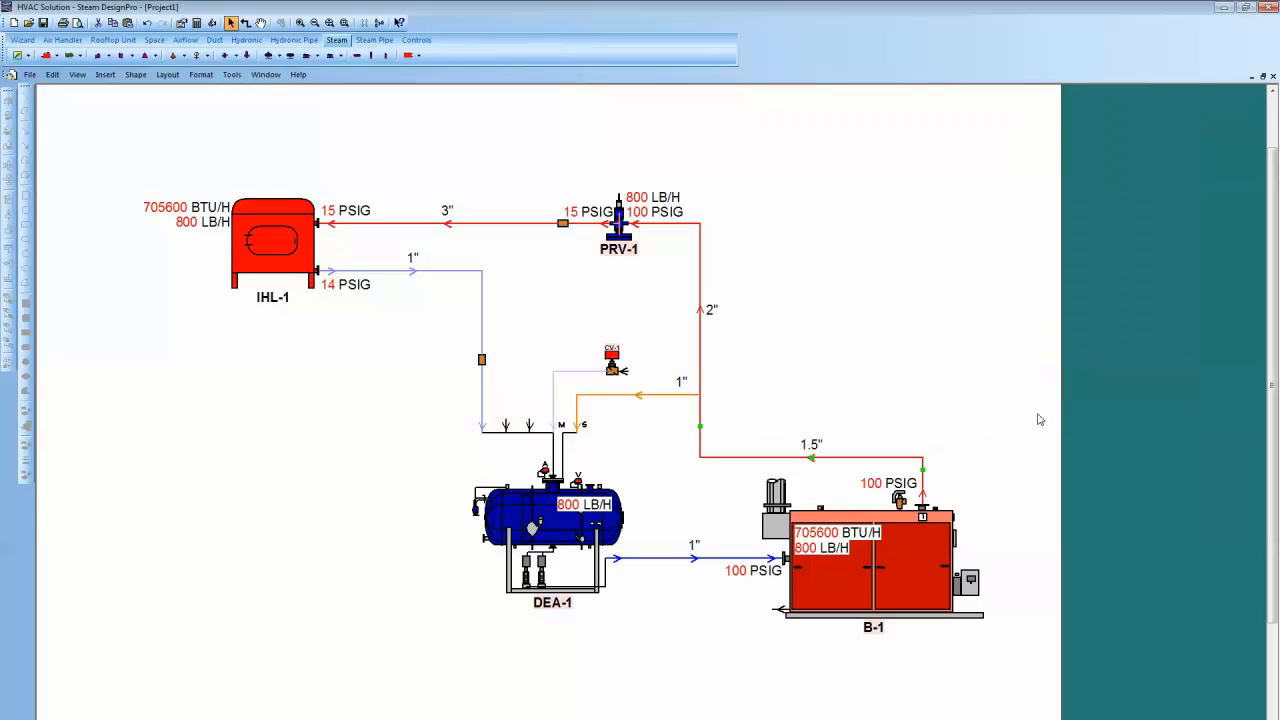
- Remove the diameter override from the boiler's steam supply pipe so it is sized automatically
left_click(899, 398)
double_click(762, 458)
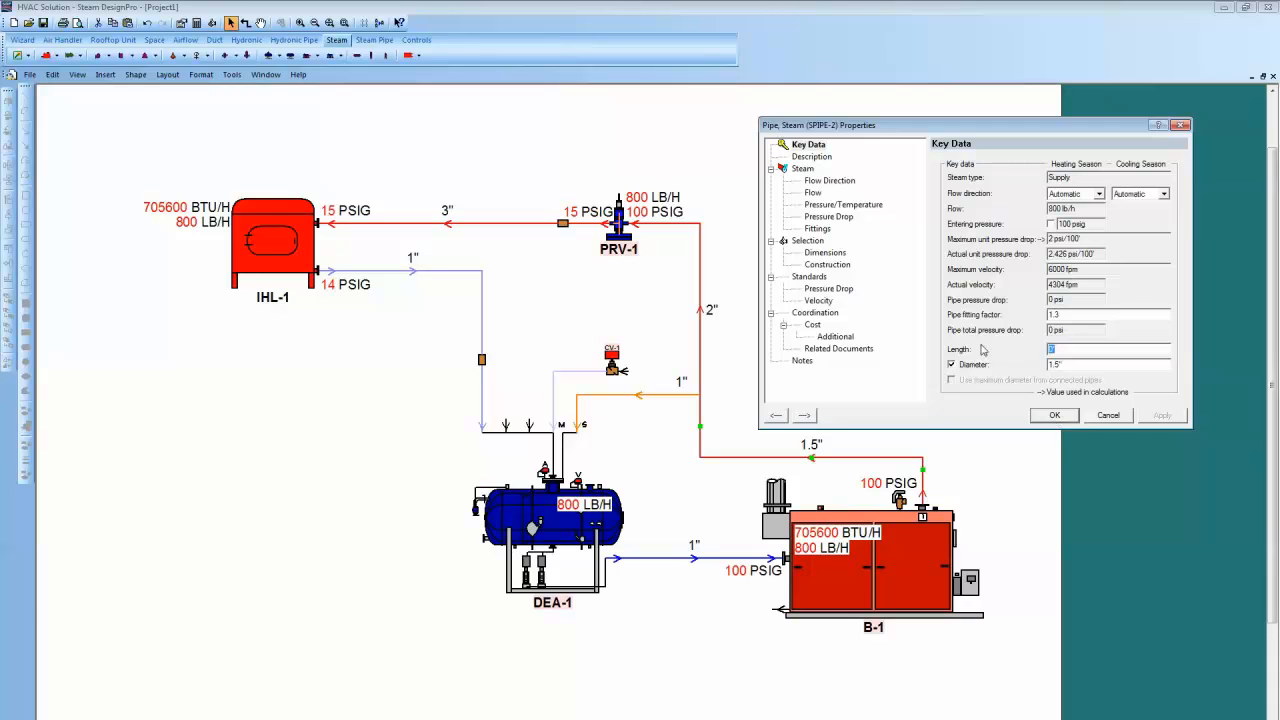
left_click(953, 365)
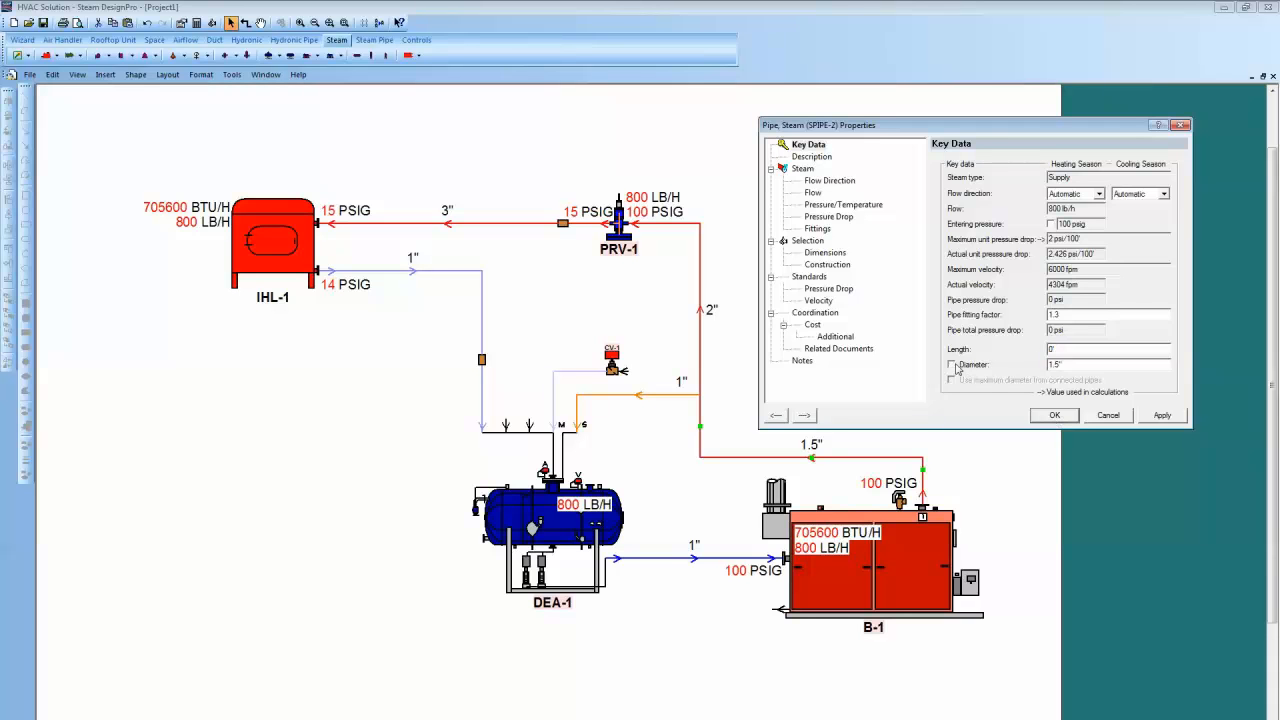
left_click(1052, 416)
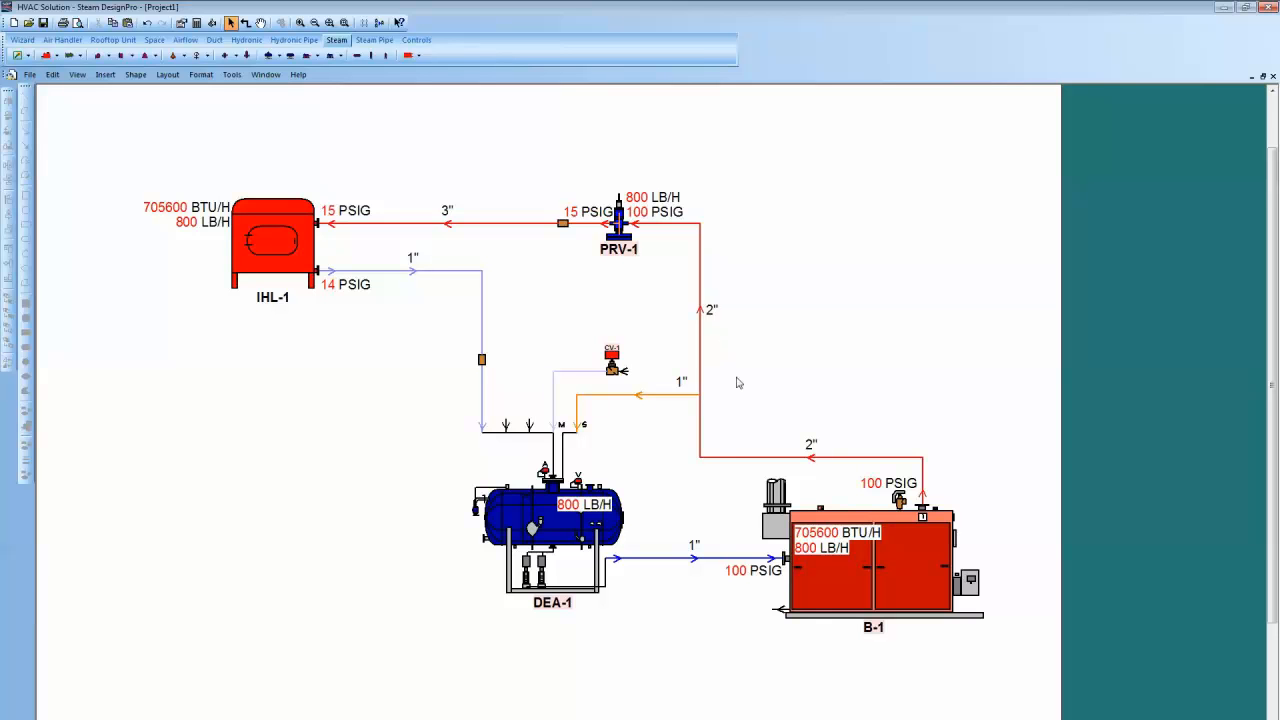
- Set the length of the steam supply pipe leaving the boiler to 100 ft
double_click(751, 458)
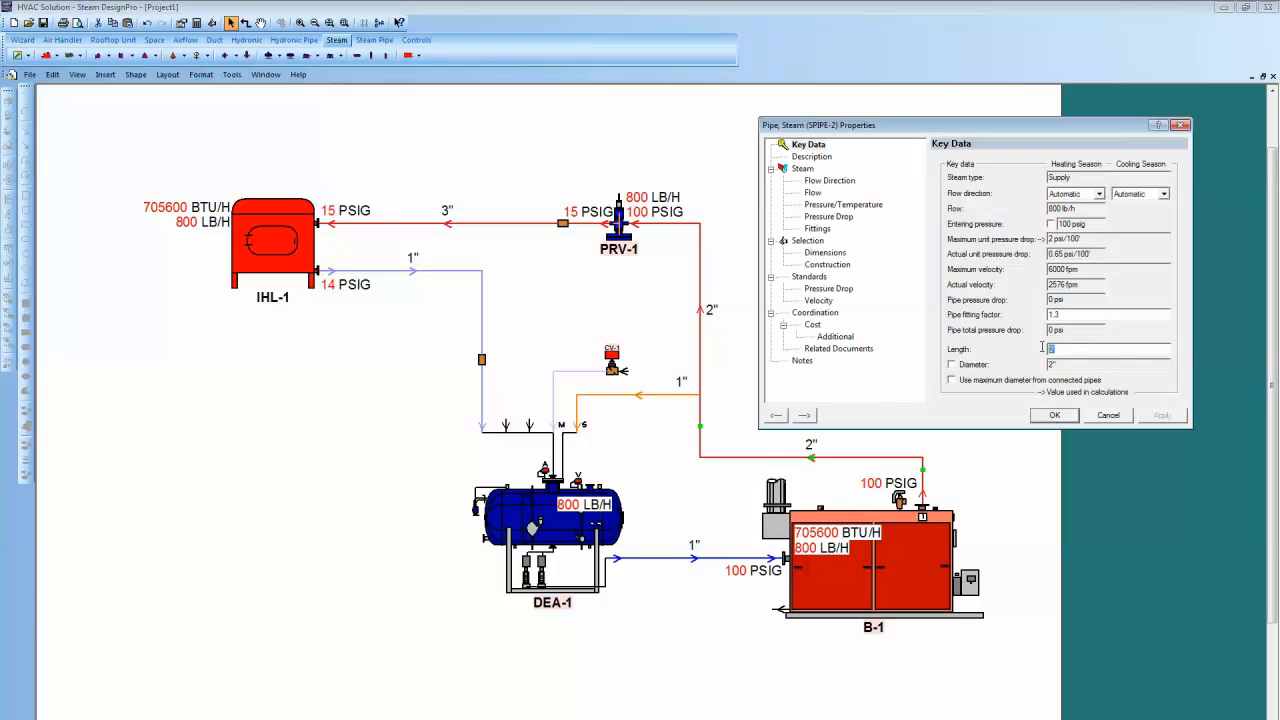
type("100")
left_click(1058, 416)
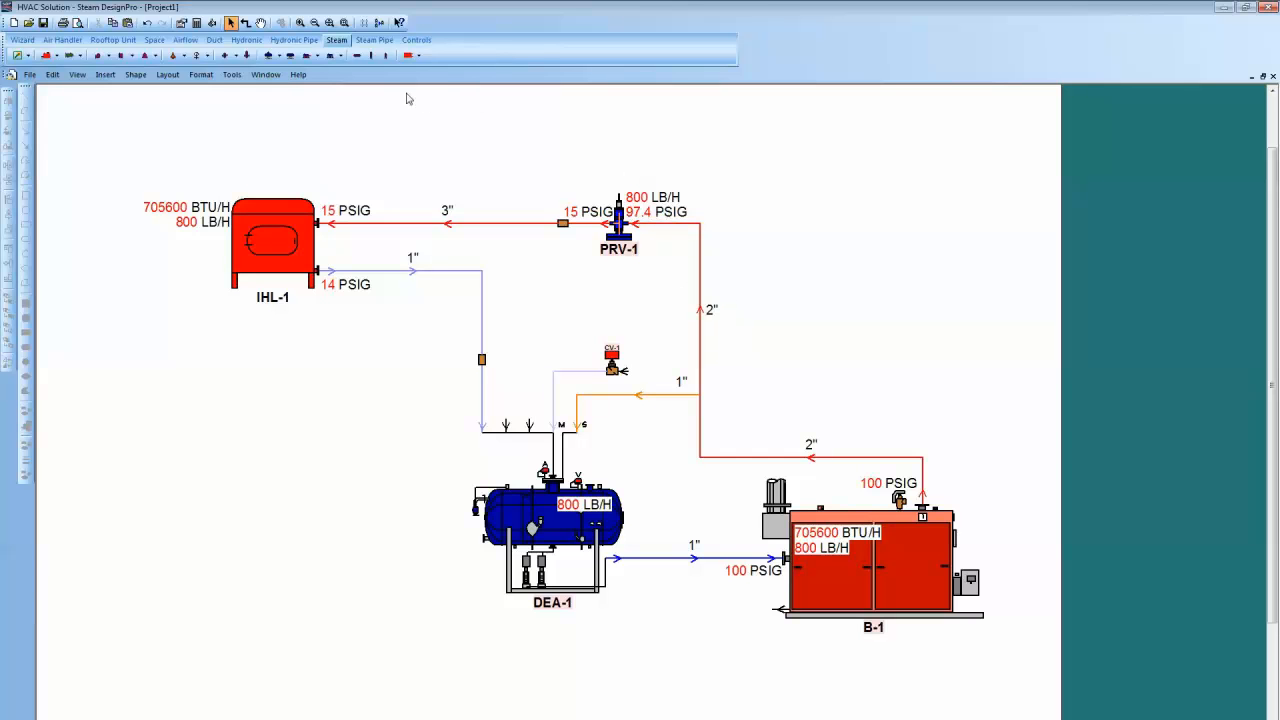
- Insert Spirax Sarco L/K Series globe control valves in the boiler's steam supply pipe and in the supply pipe to autoclave IHL-1
left_click(374, 40)
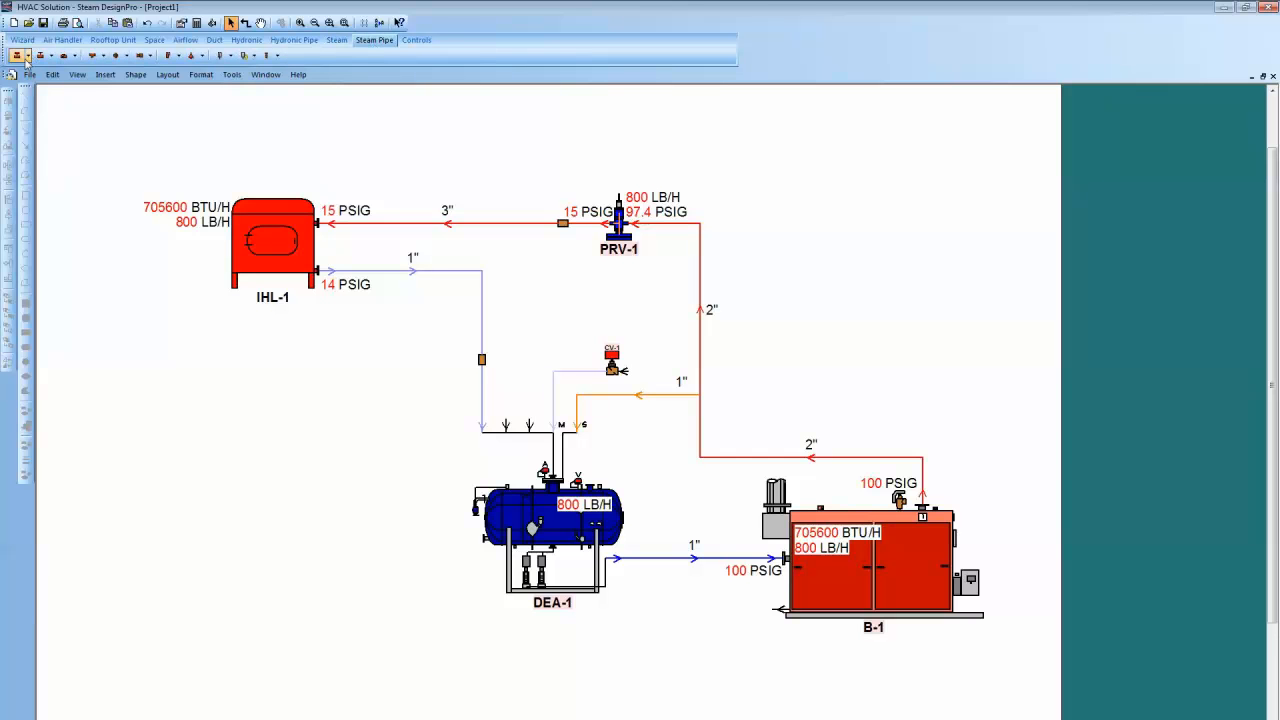
left_click(27, 57)
mouse_move(45, 71)
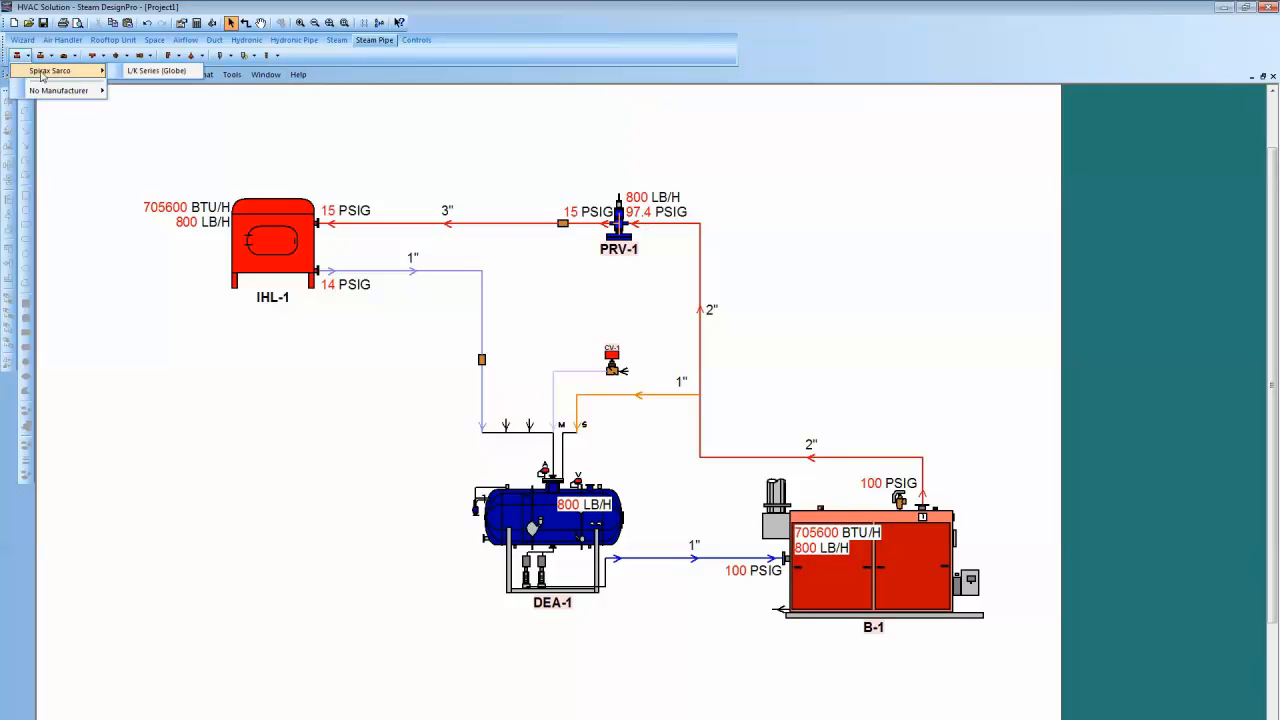
left_click(140, 72)
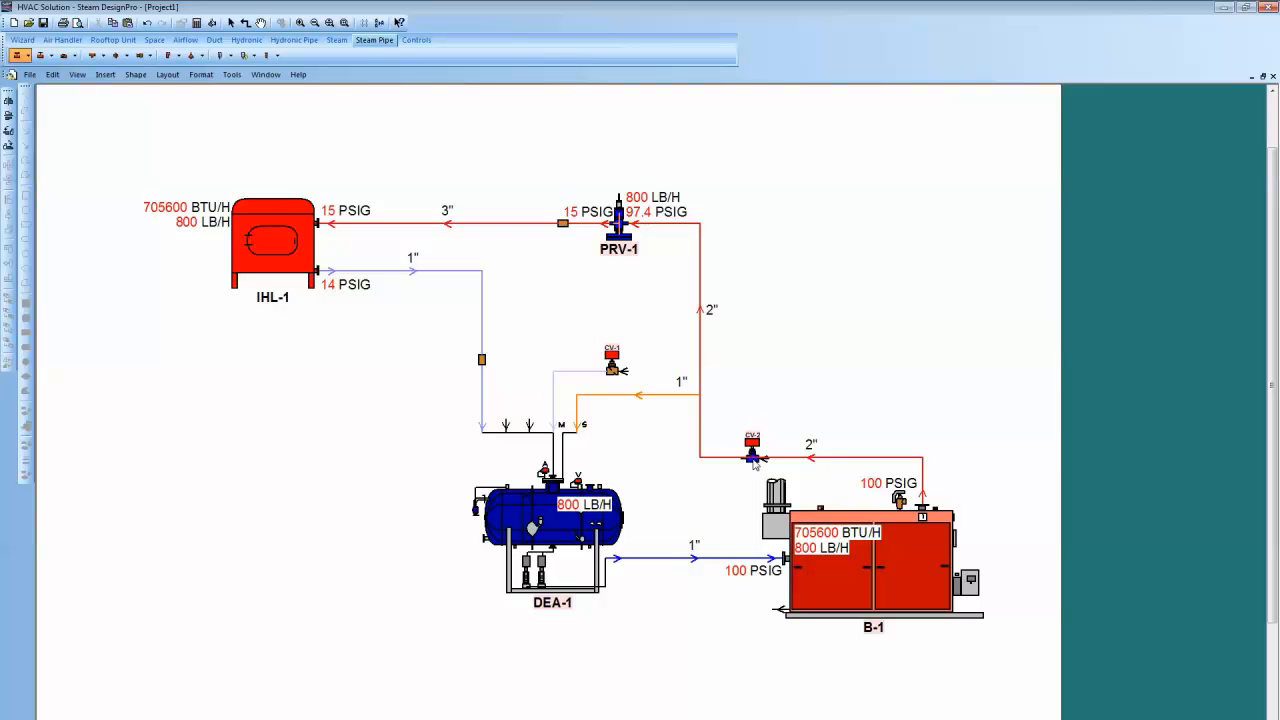
left_click(753, 460)
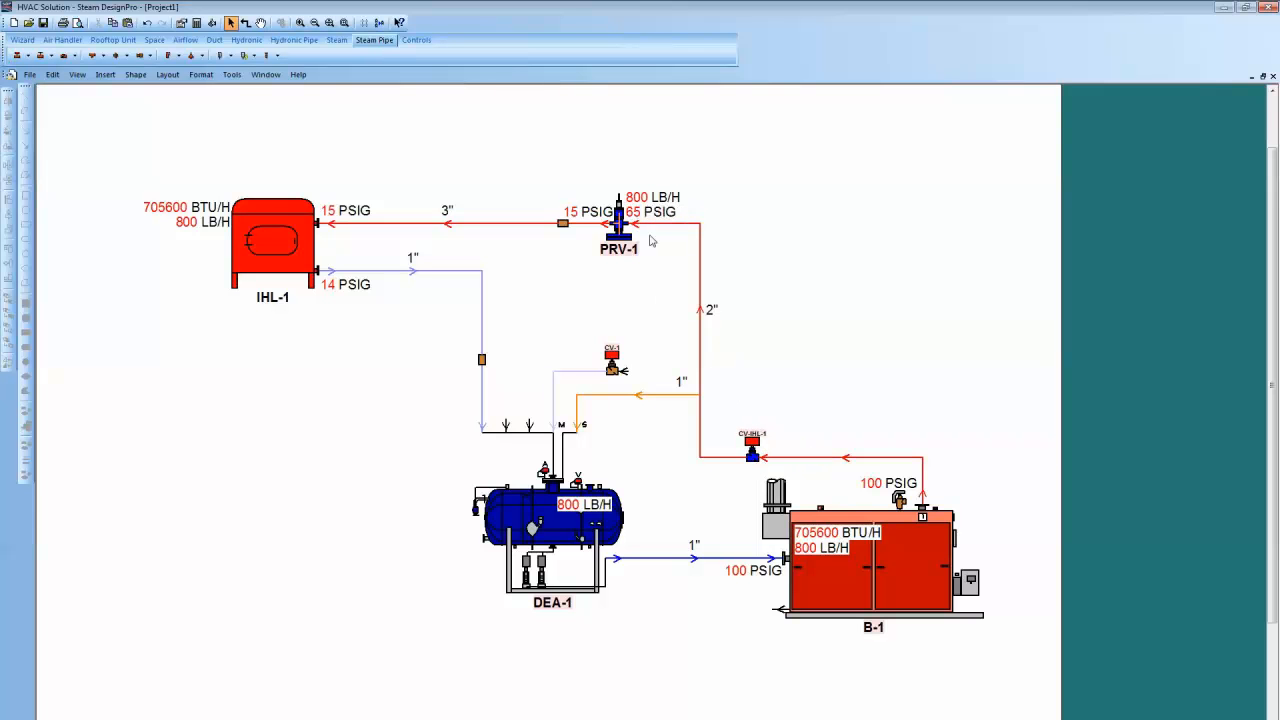
left_click(754, 441)
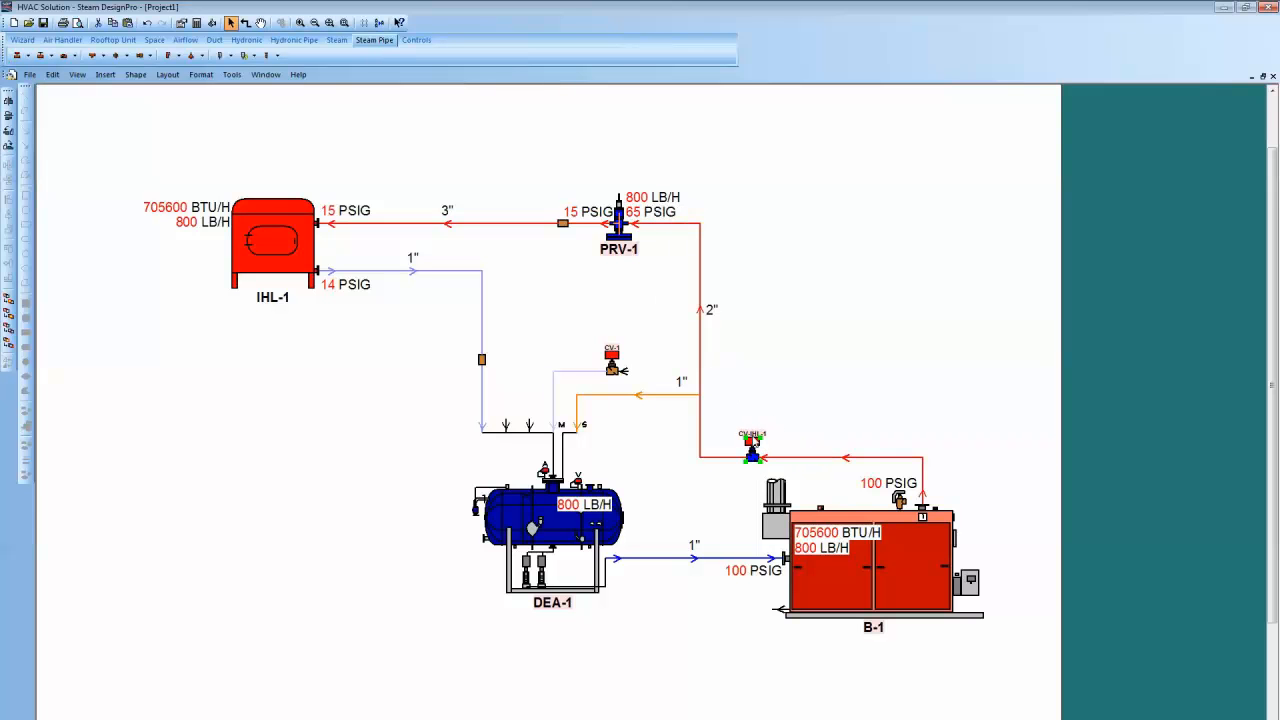
left_click(764, 434)
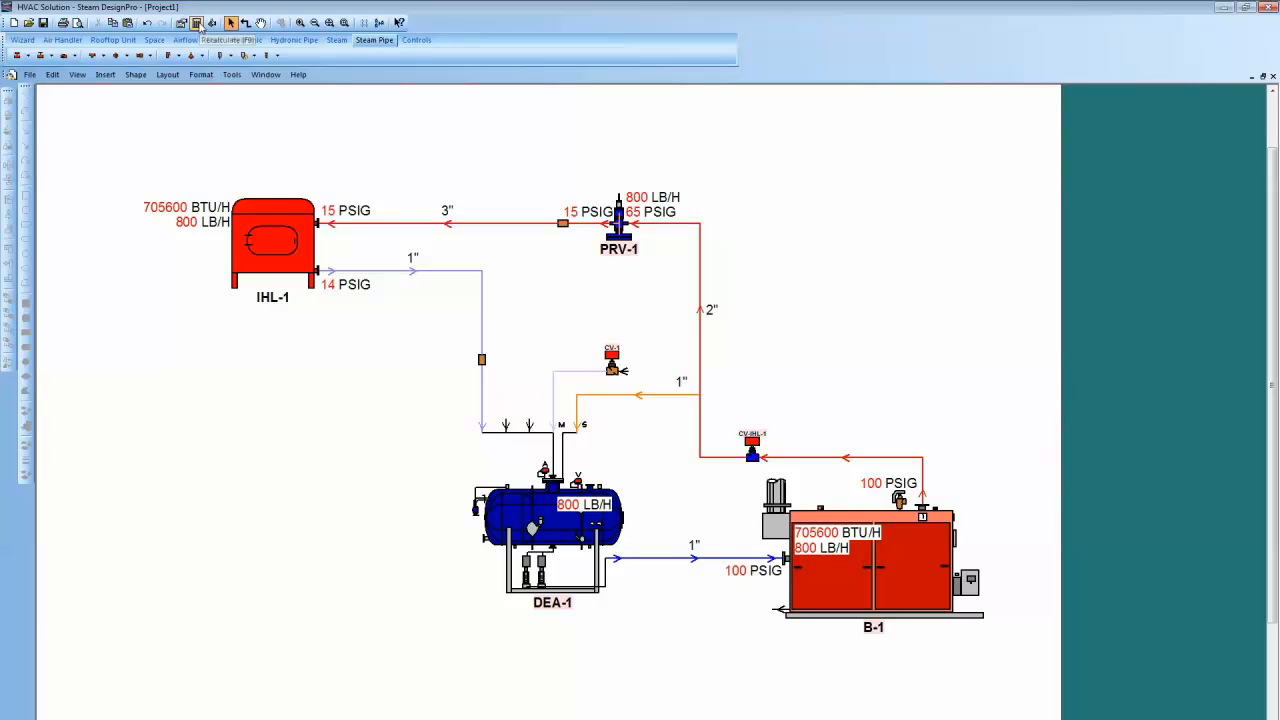
left_click_drag(27, 57, 409, 234)
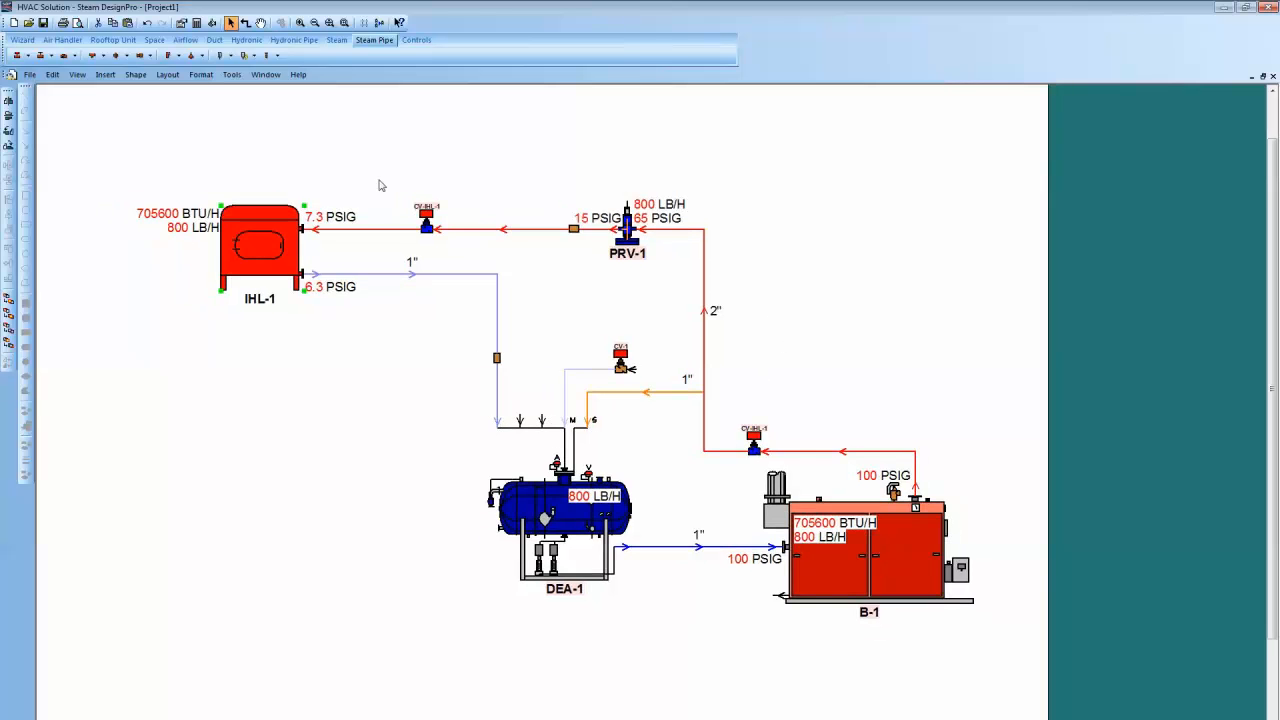
- Add velocity annotations to all the pipes in the steam schematic
left_click_drag(314, 158, 920, 462)
right_click(917, 416)
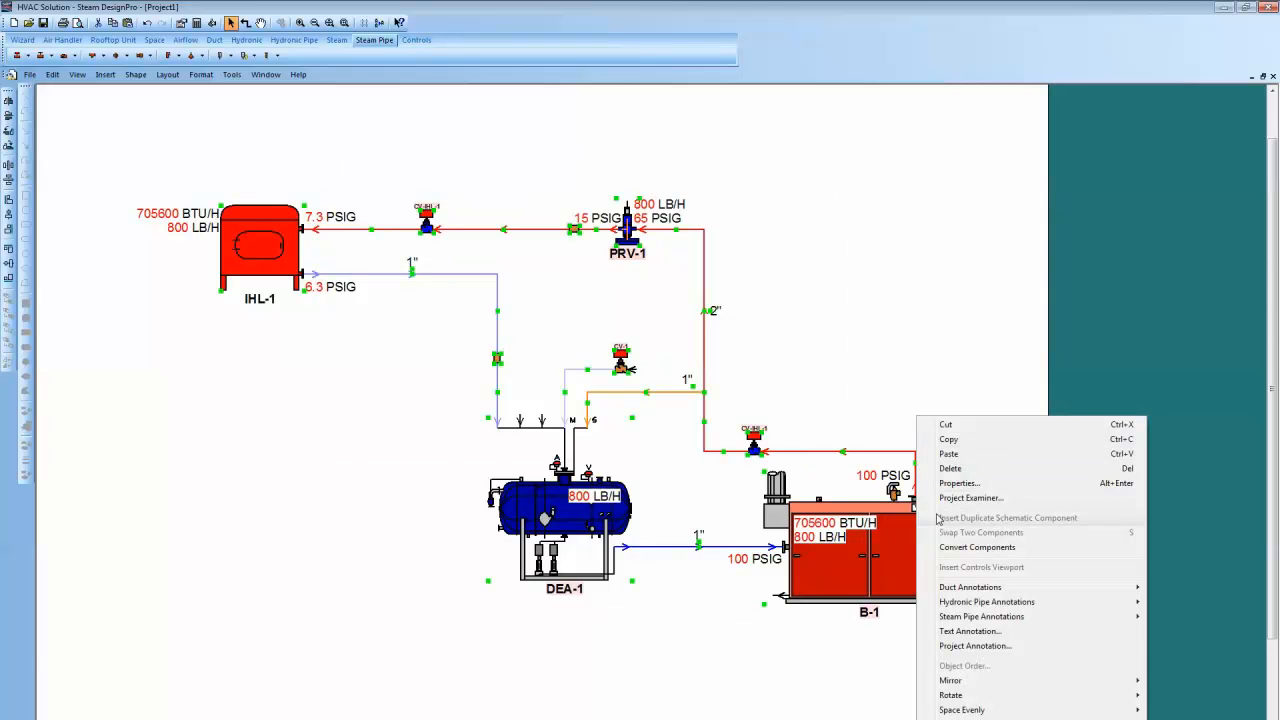
mouse_move(972, 616)
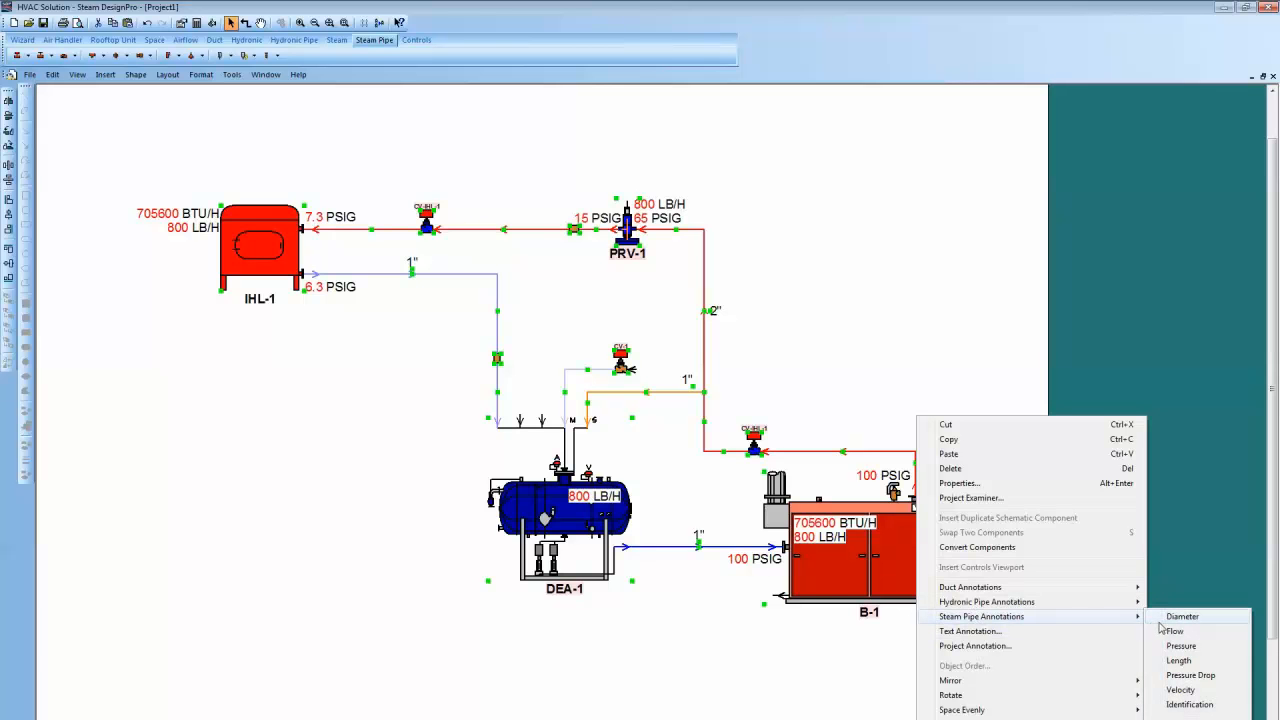
left_click(1180, 690)
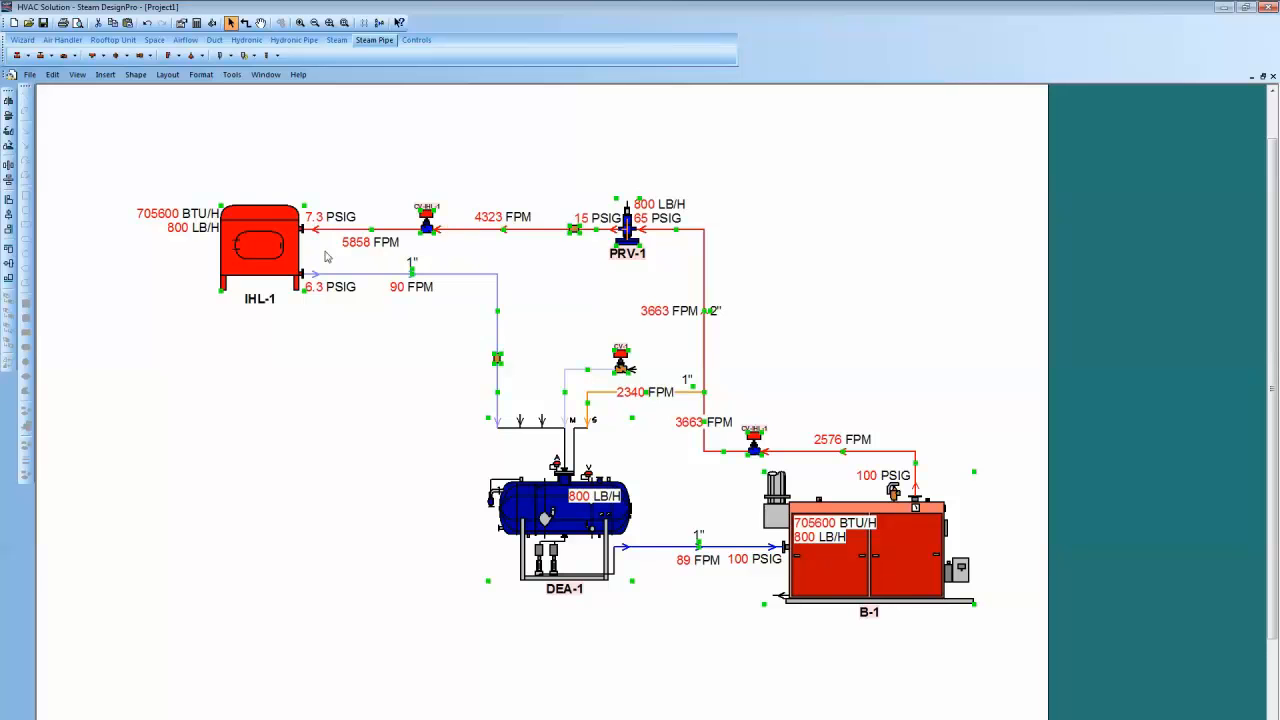
left_click(405, 320)
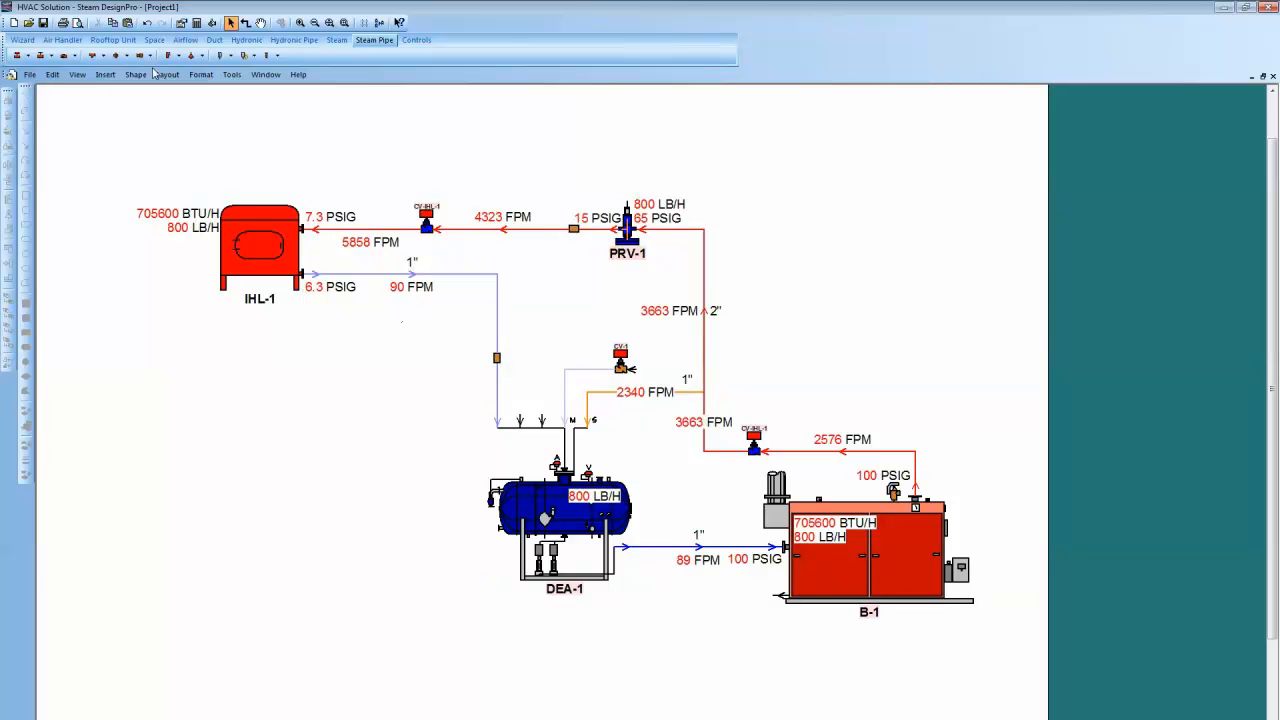
- Undo the velocity annotations and the autoclave's move, and redo the control valve insertion on the autoclave supply pipe
left_click(147, 23)
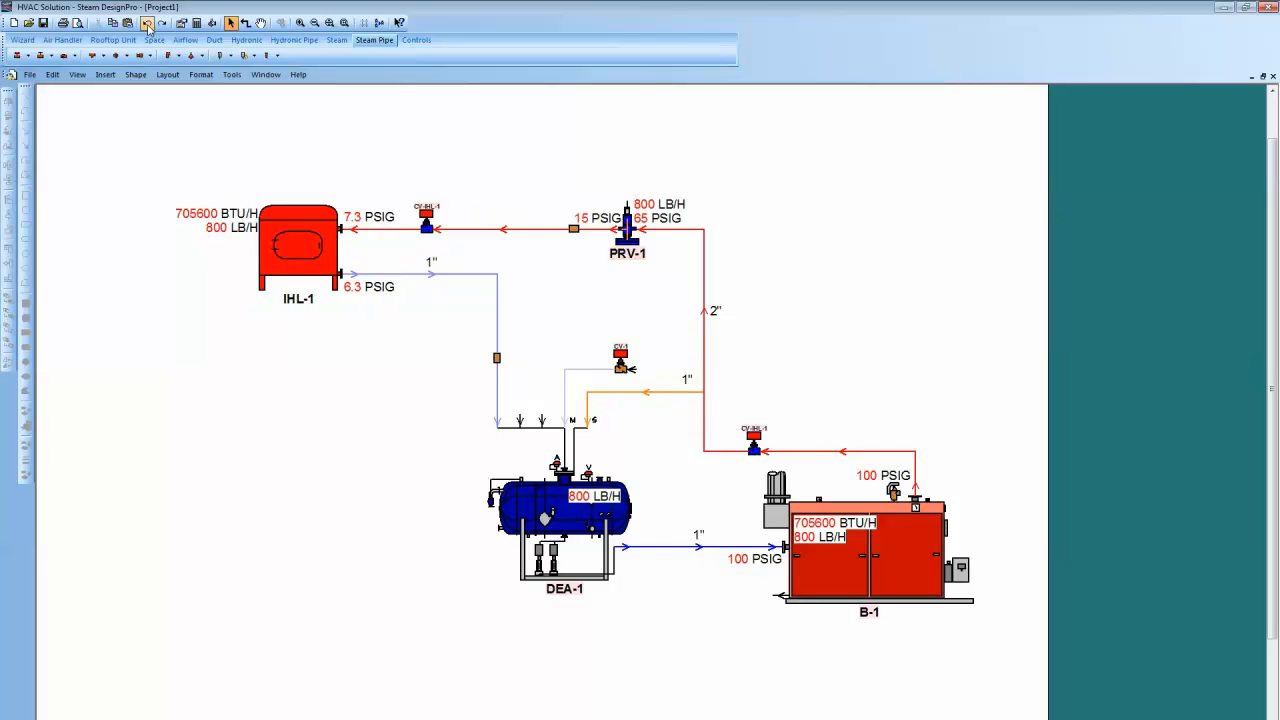
left_click(147, 23)
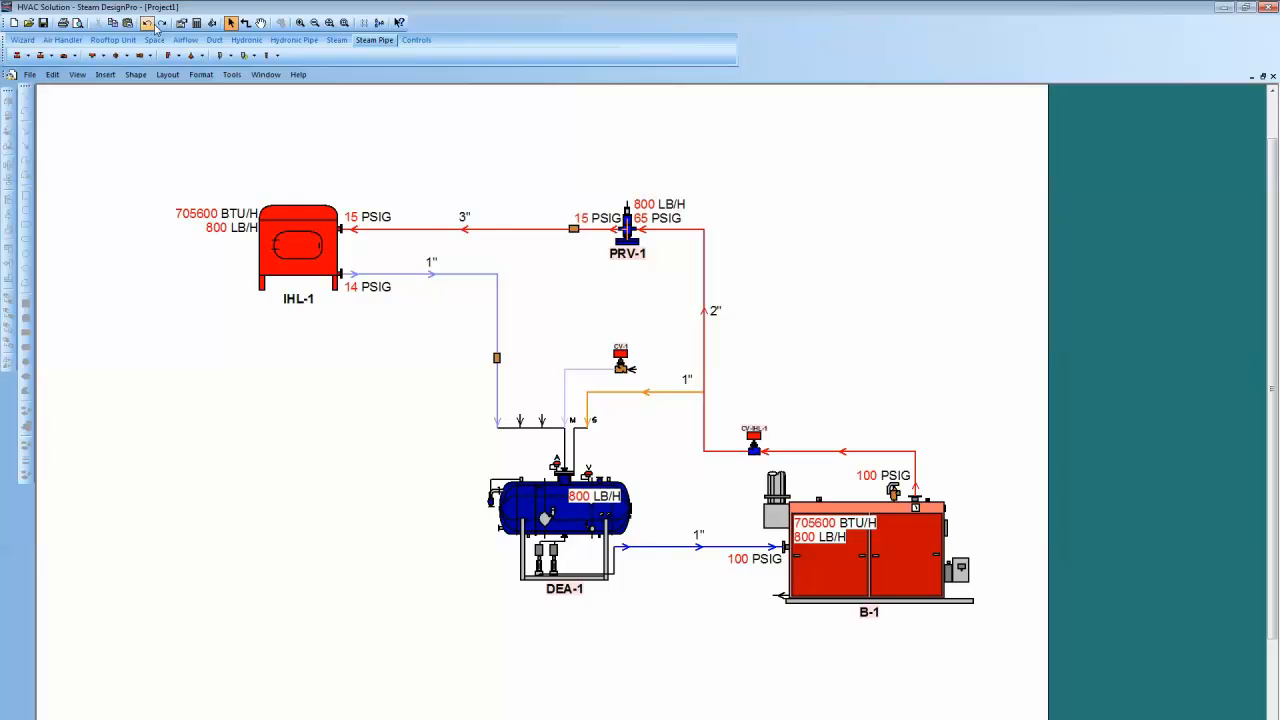
left_click(161, 23)
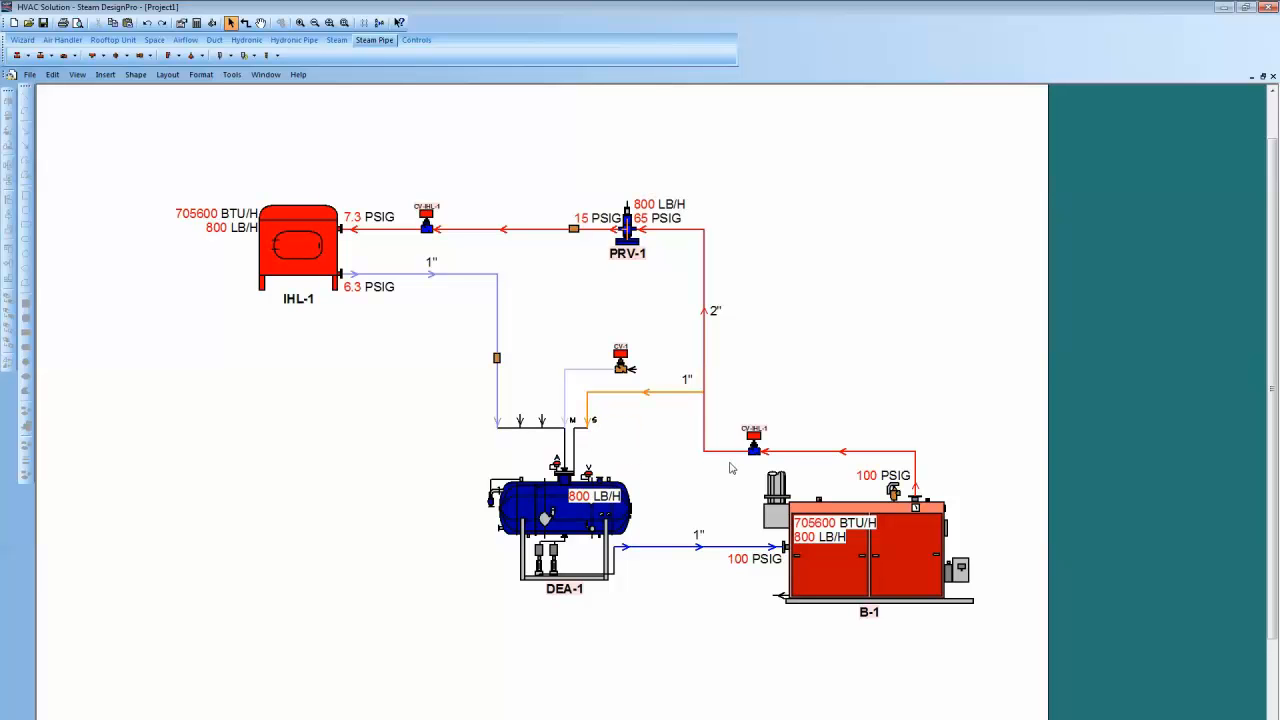
- Duplicate autoclave load IHL-1 and place the copy directly below the original
left_click(303, 248)
left_click(271, 331)
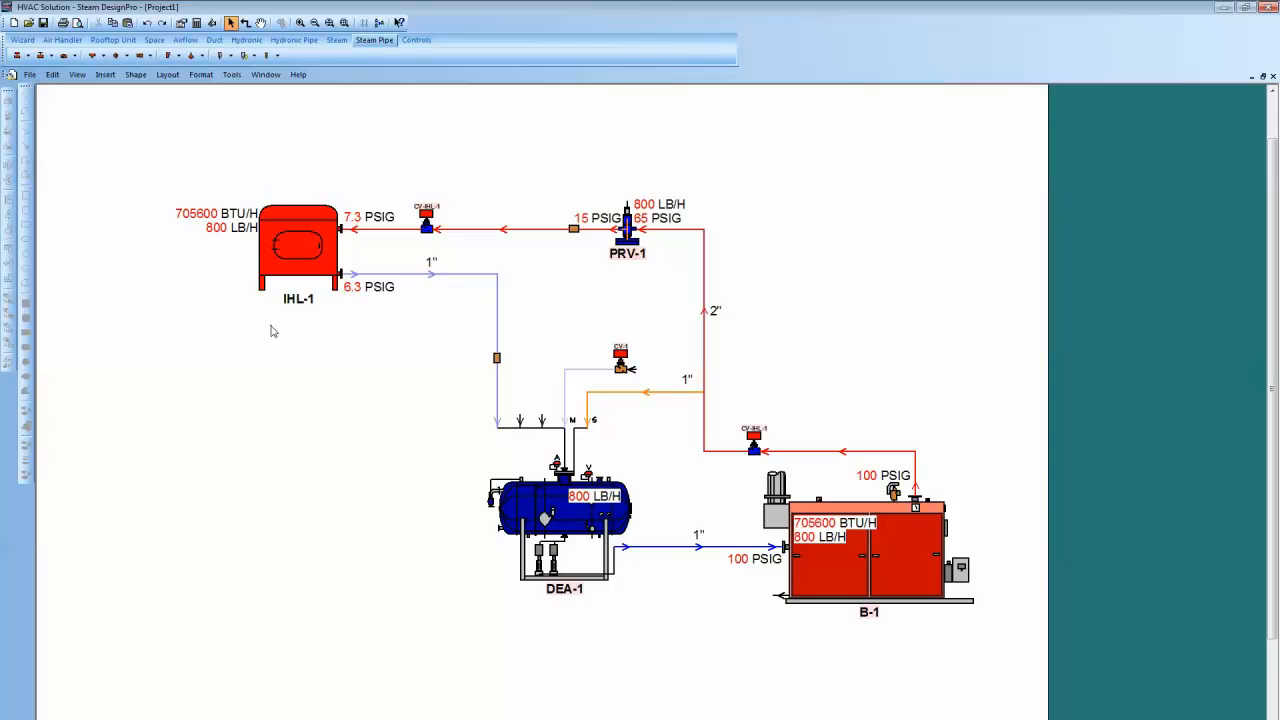
left_click(272, 258)
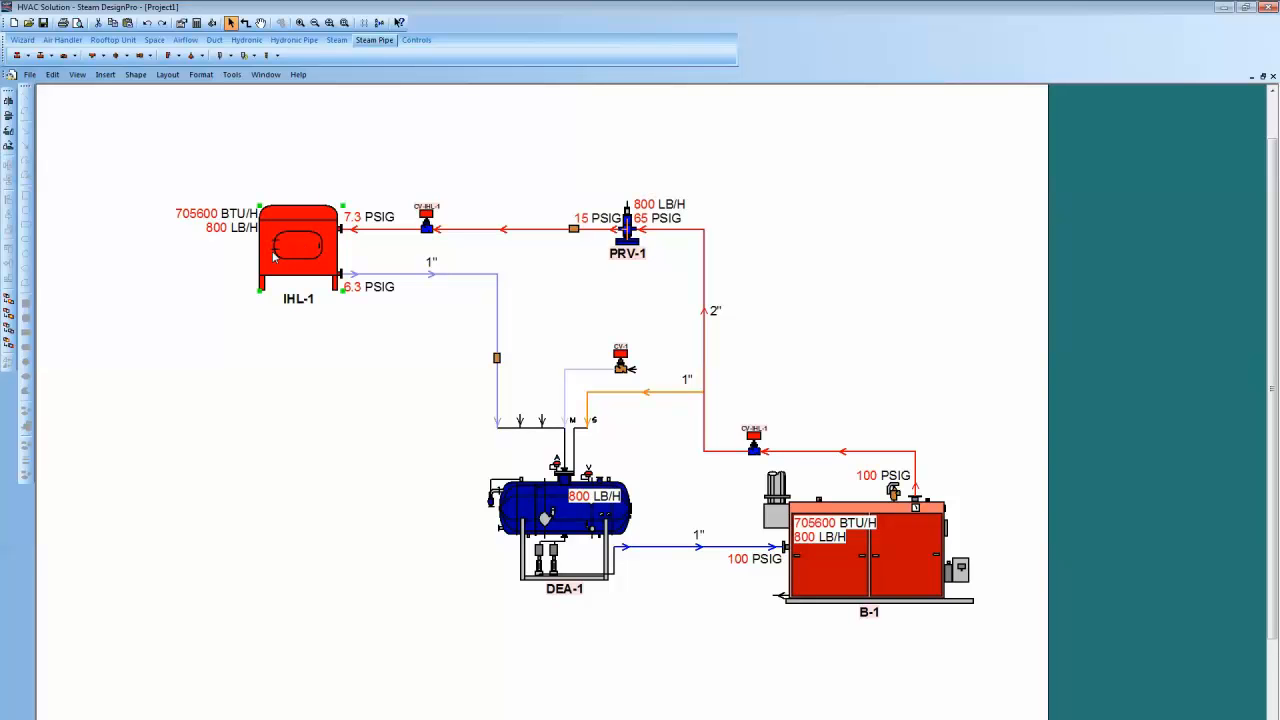
right_click(272, 258)
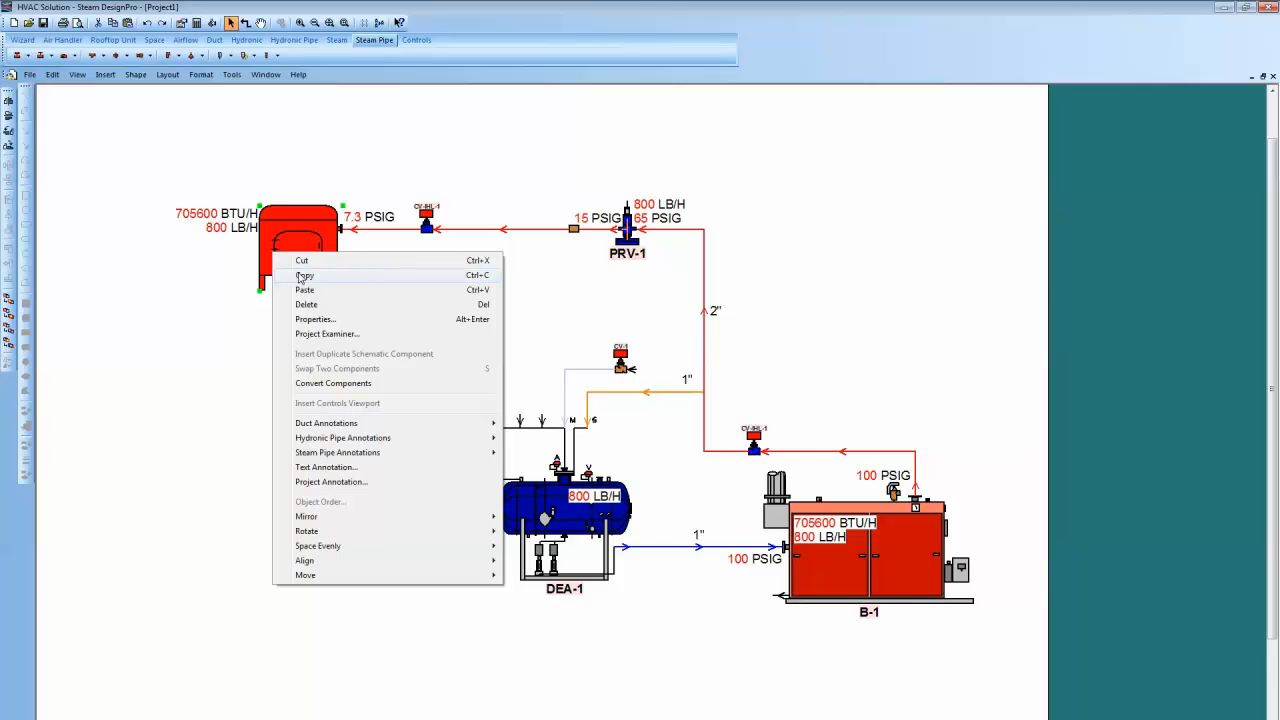
left_click(304, 276)
right_click(278, 346)
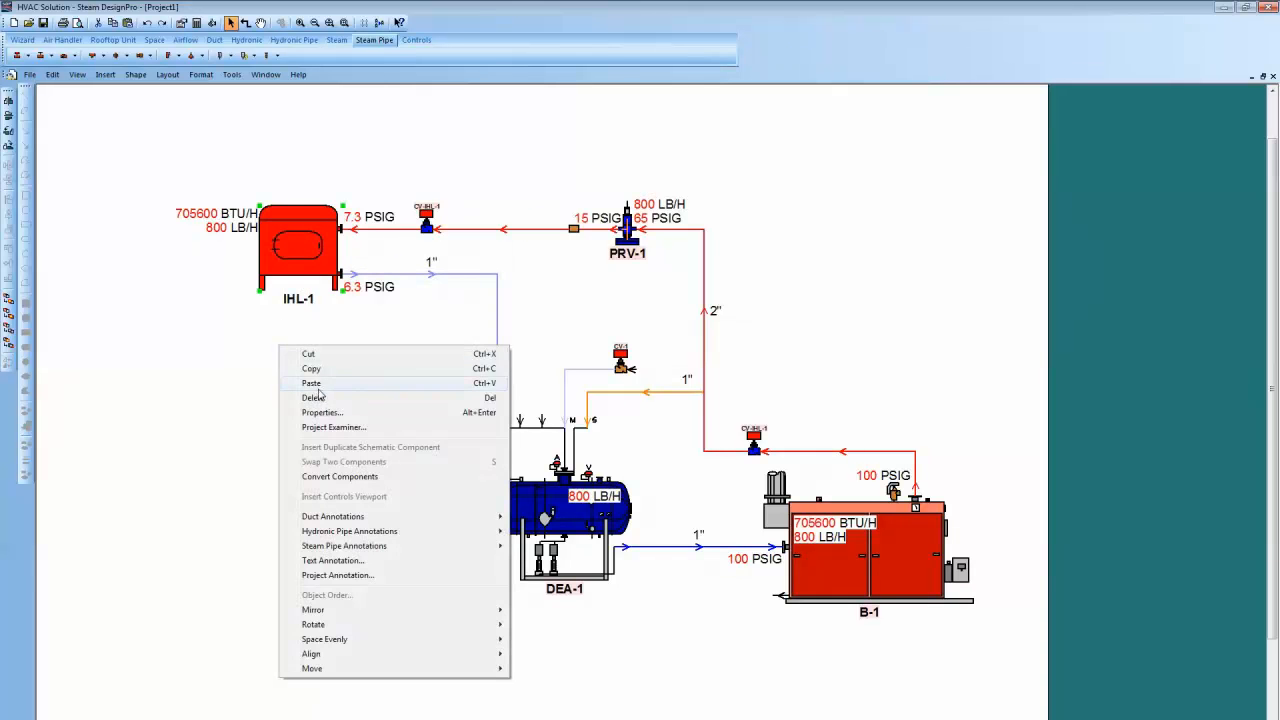
left_click(313, 383)
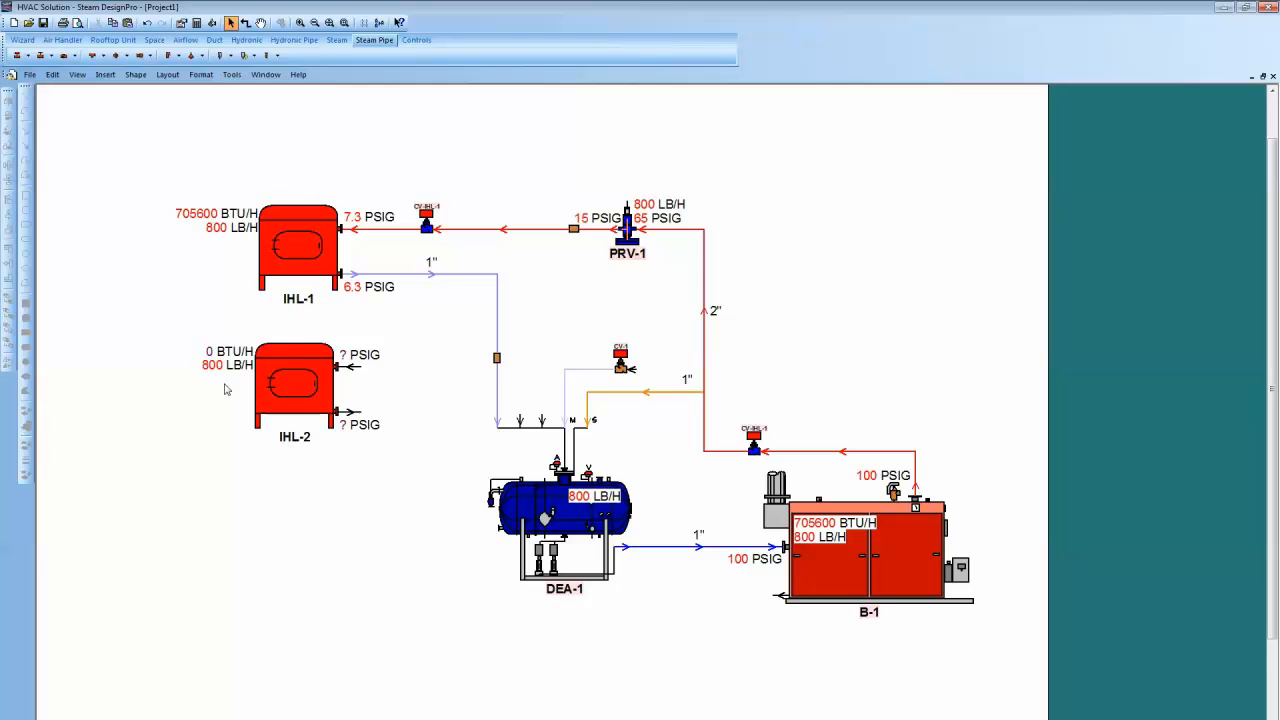
- Connect autoclave IHL-2's steam inlet to the supply line upstream of IHL-1's control valve, and its outlet to the condensate return line
left_click(245, 22)
mouse_move(477, 229)
left_mouse_down()
mouse_move(445, 340)
mouse_move(420, 372)
mouse_move(342, 366)
left_mouse_up()
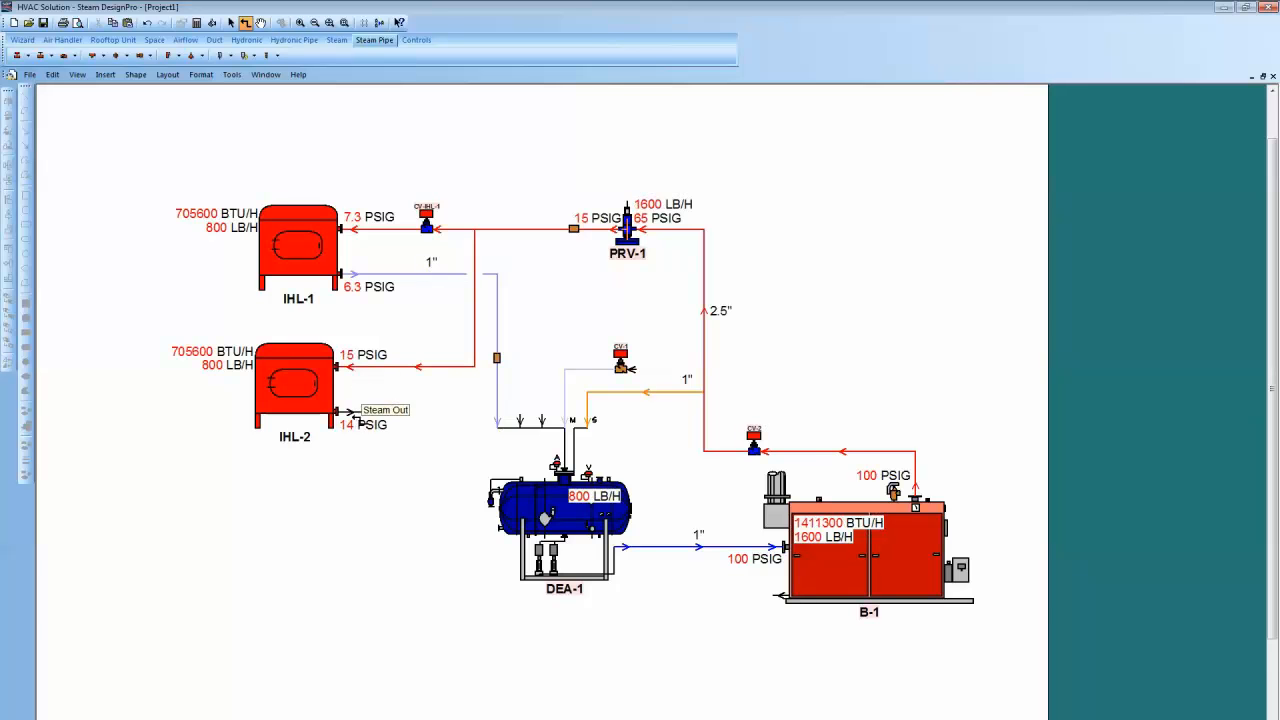
left_click_drag(352, 412, 497, 410)
key("Escape")
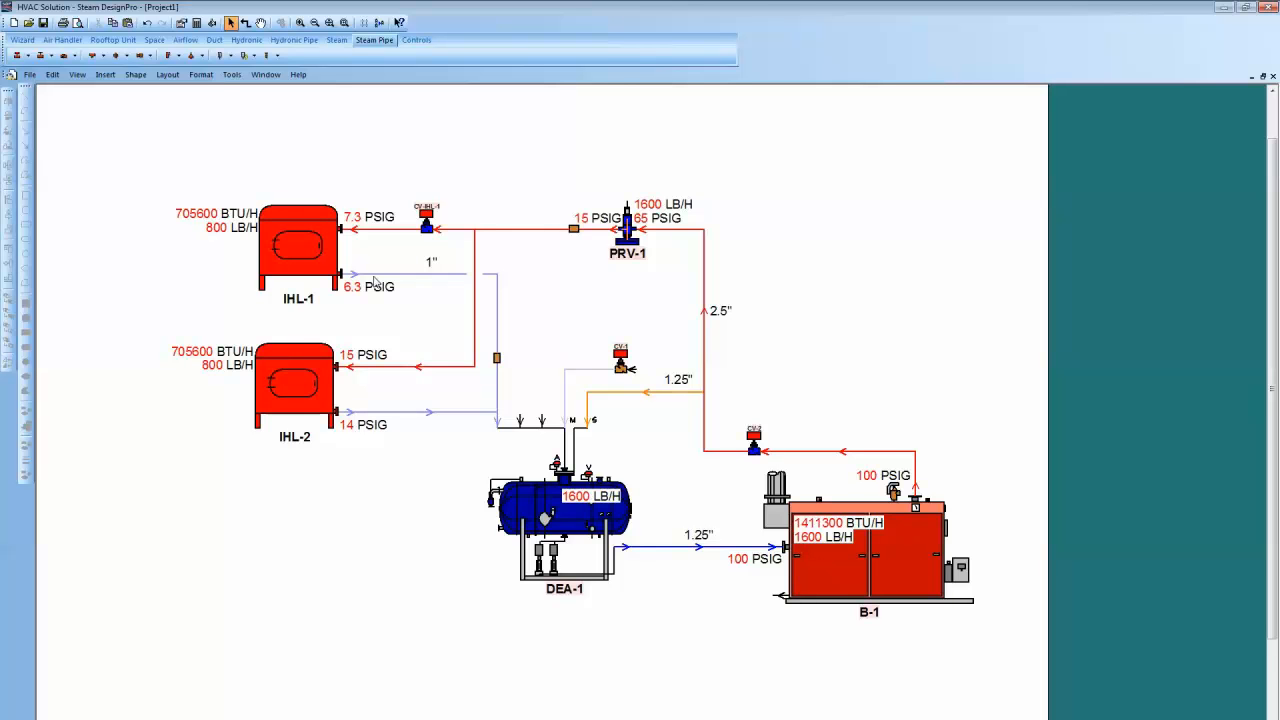
- Insert a Spirax Sarco FT float thermostatic steam trap in the condensate line leaving autoclave IHL-1
left_click(337, 41)
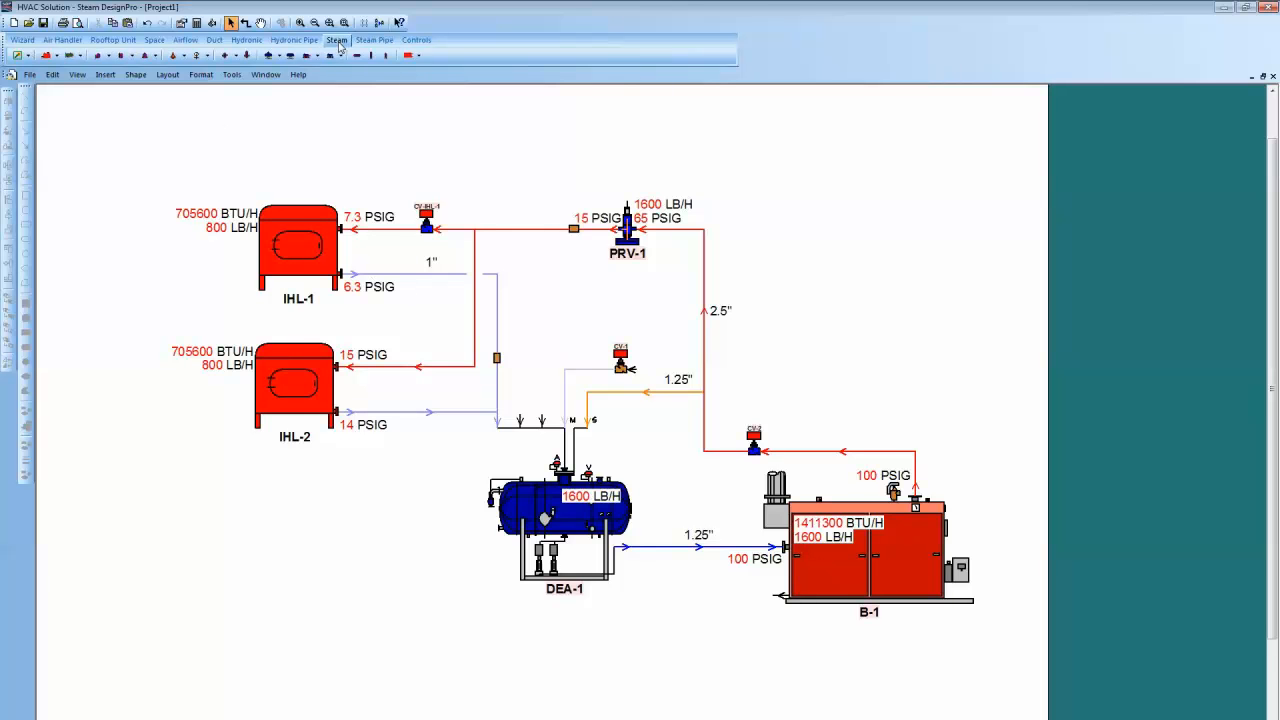
left_click(106, 56)
mouse_move(134, 71)
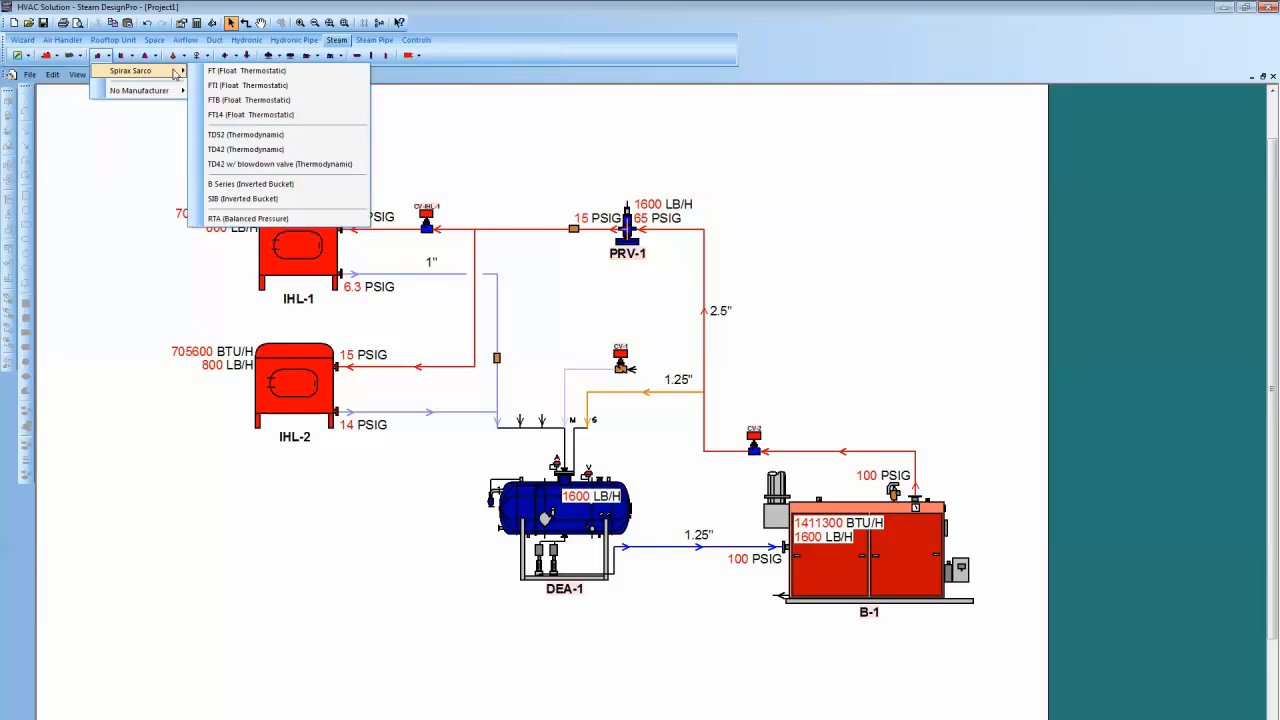
left_click(230, 72)
left_click(281, 188)
left_click(408, 274)
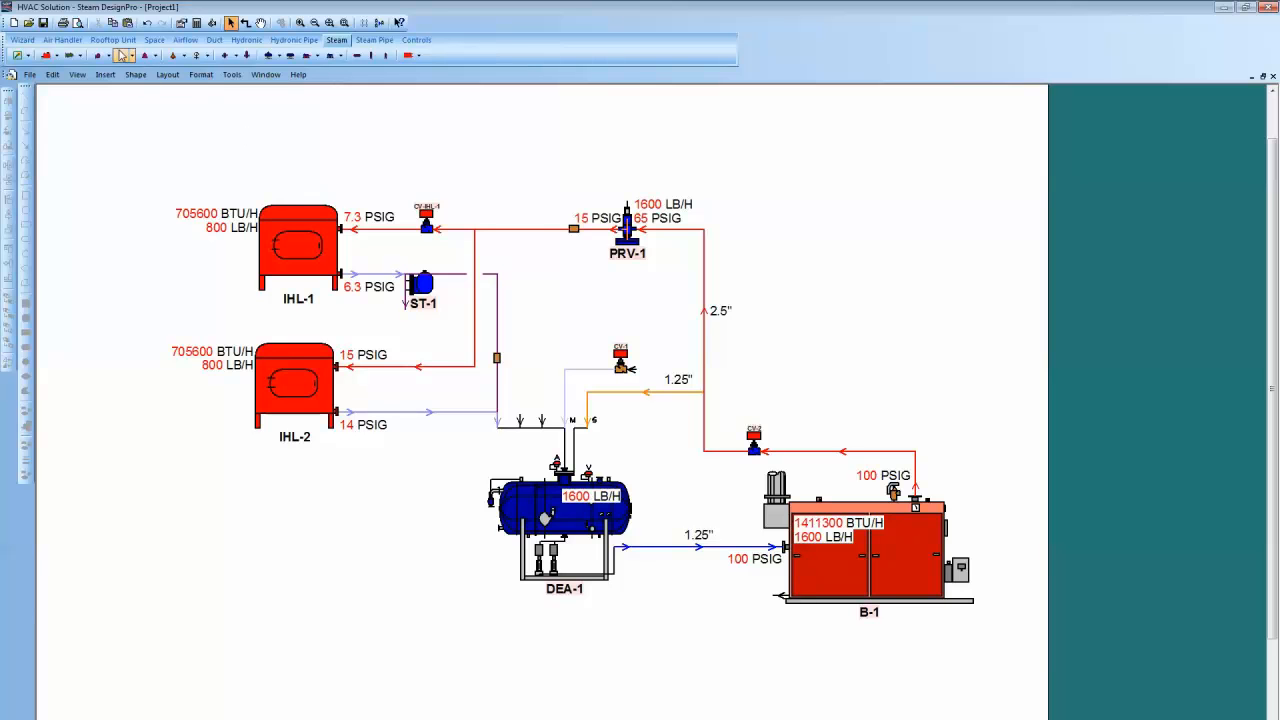
- Place an unconnected automatic pump trap in the empty area above and to the left of autoclave IHL-1
left_click(121, 55)
left_click(397, 418)
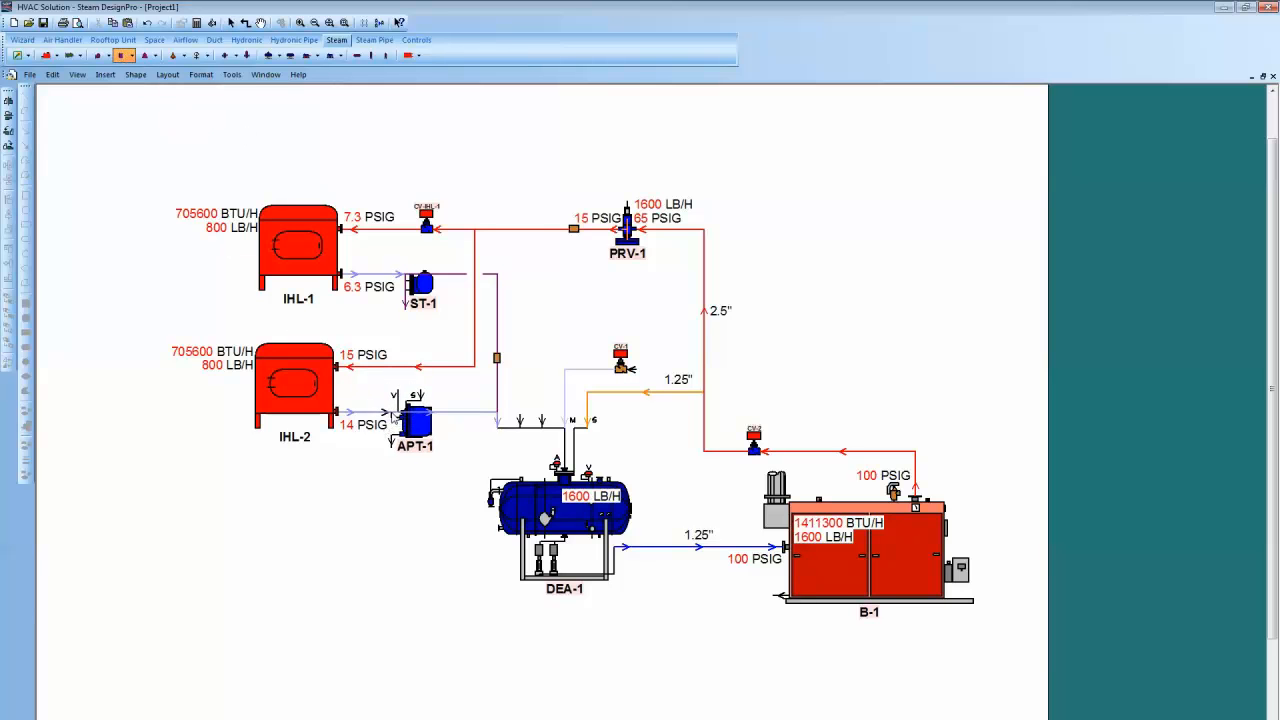
left_click(140, 154)
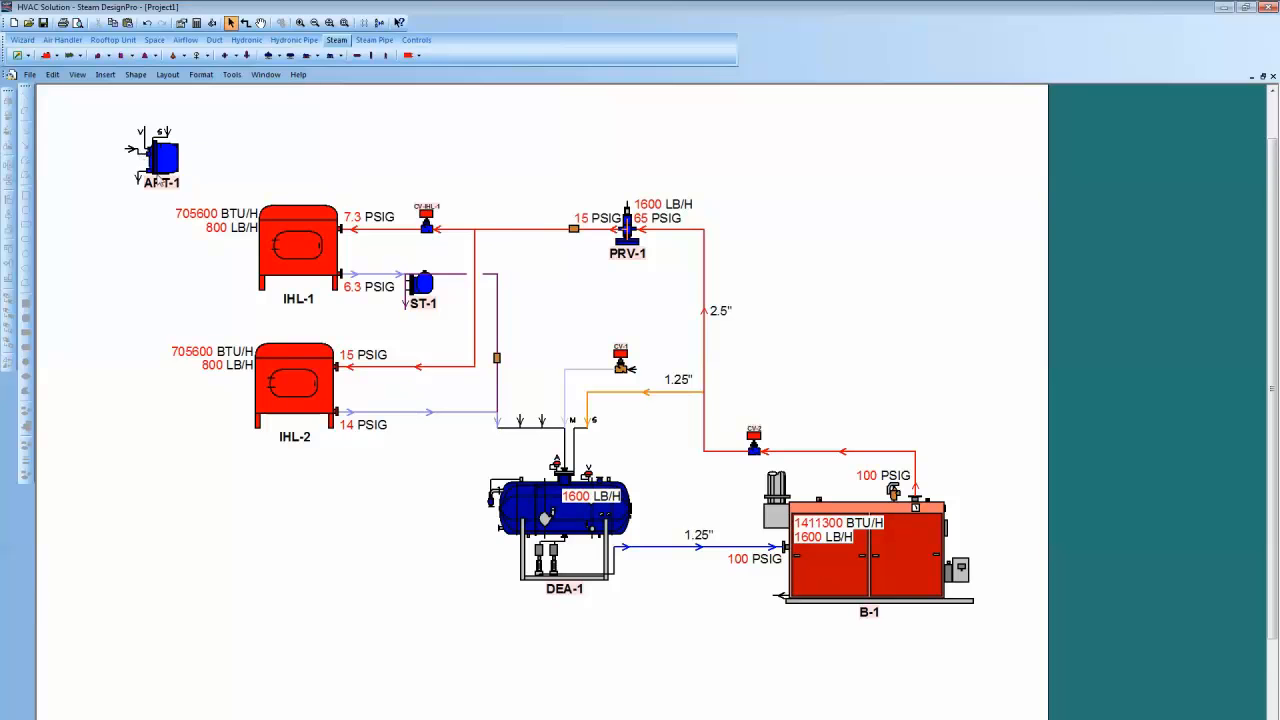
left_click_drag(172, 162, 154, 151)
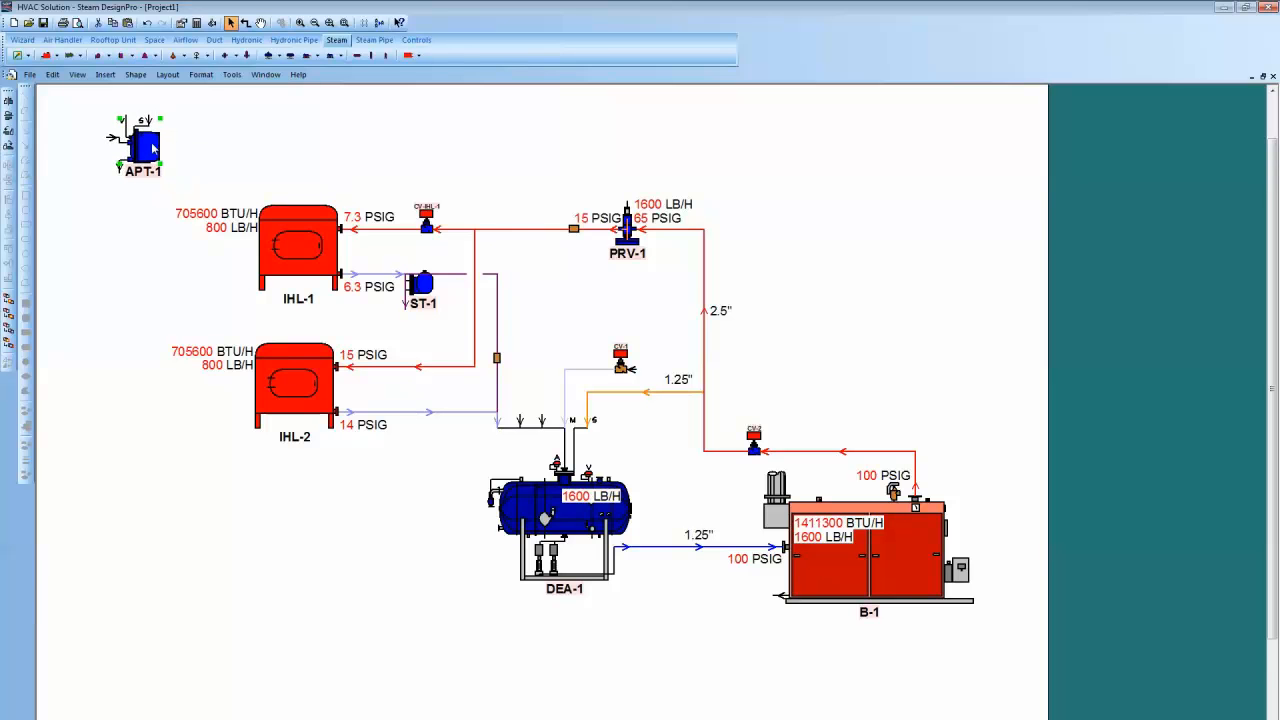
- Insert a Spirax Sarco FT float thermostatic steam trap in the condensate line leaving autoclave IHL-2
left_click(108, 57)
mouse_move(128, 71)
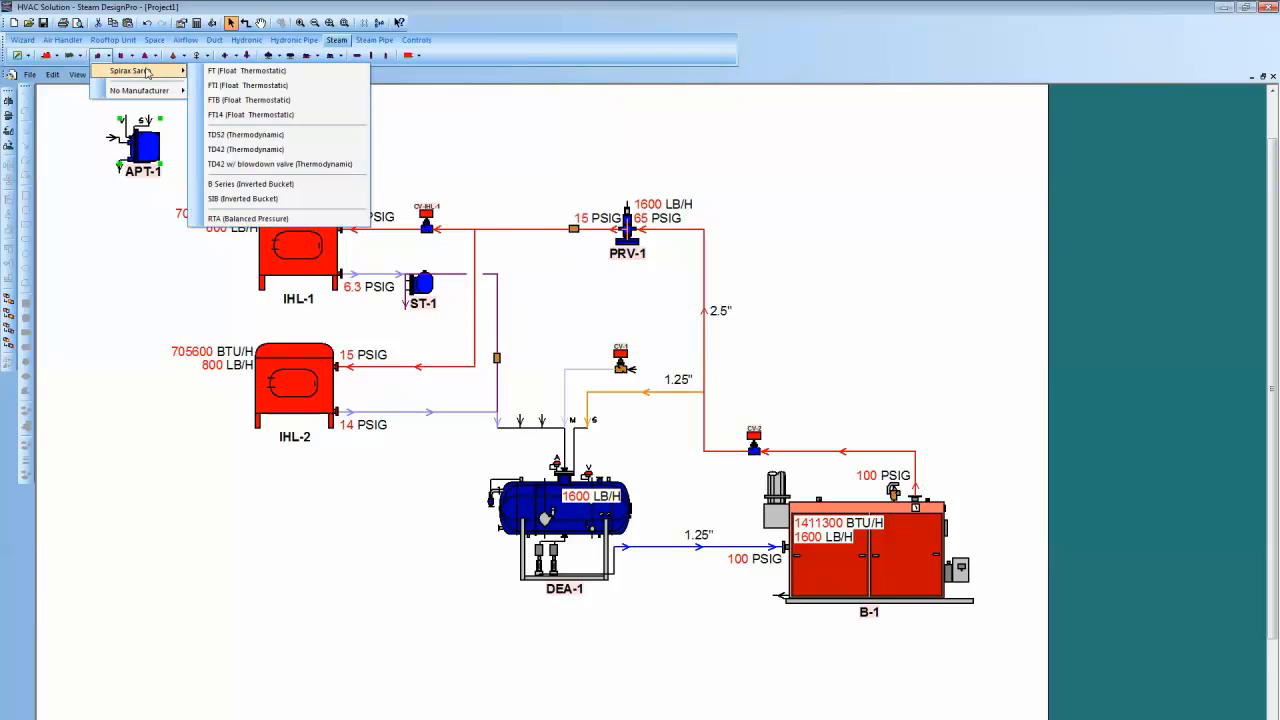
left_click(209, 72)
left_click(420, 420)
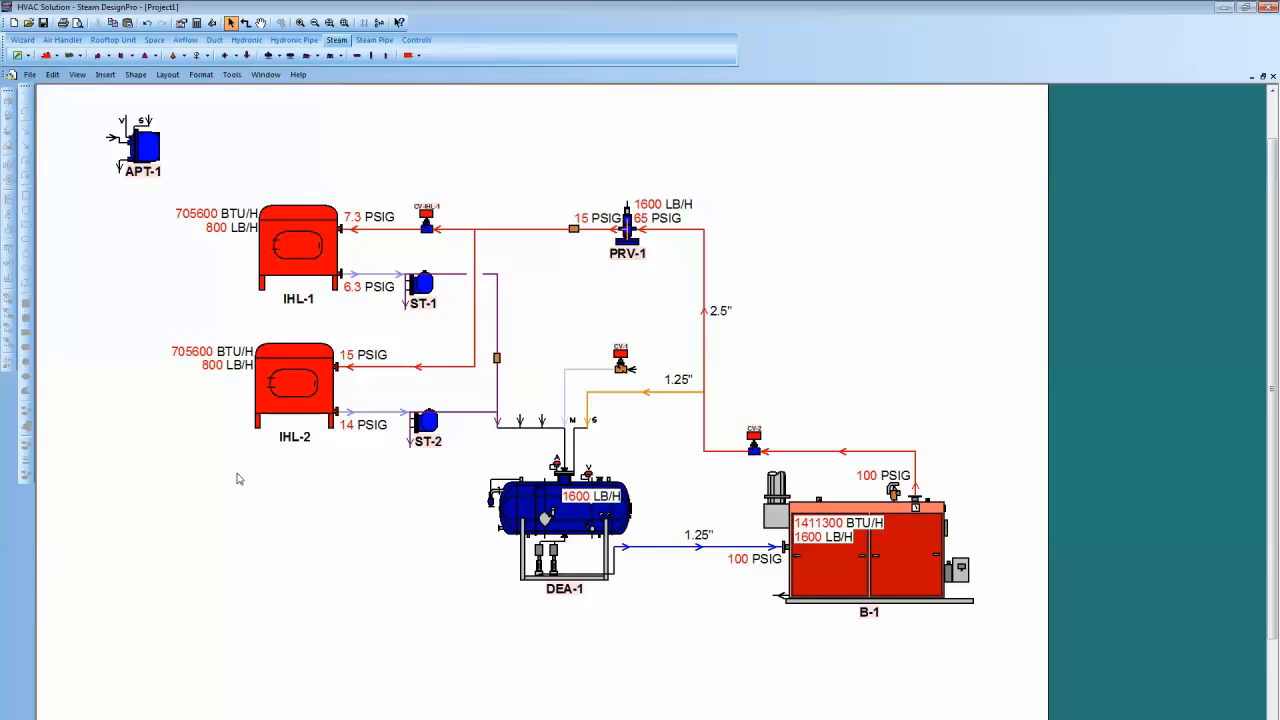
- Shift autoclave IHL-1 slightly left and pressure reducing valve PRV-1 slightly right along the steam supply line
left_click_drag(285, 249, 283, 249)
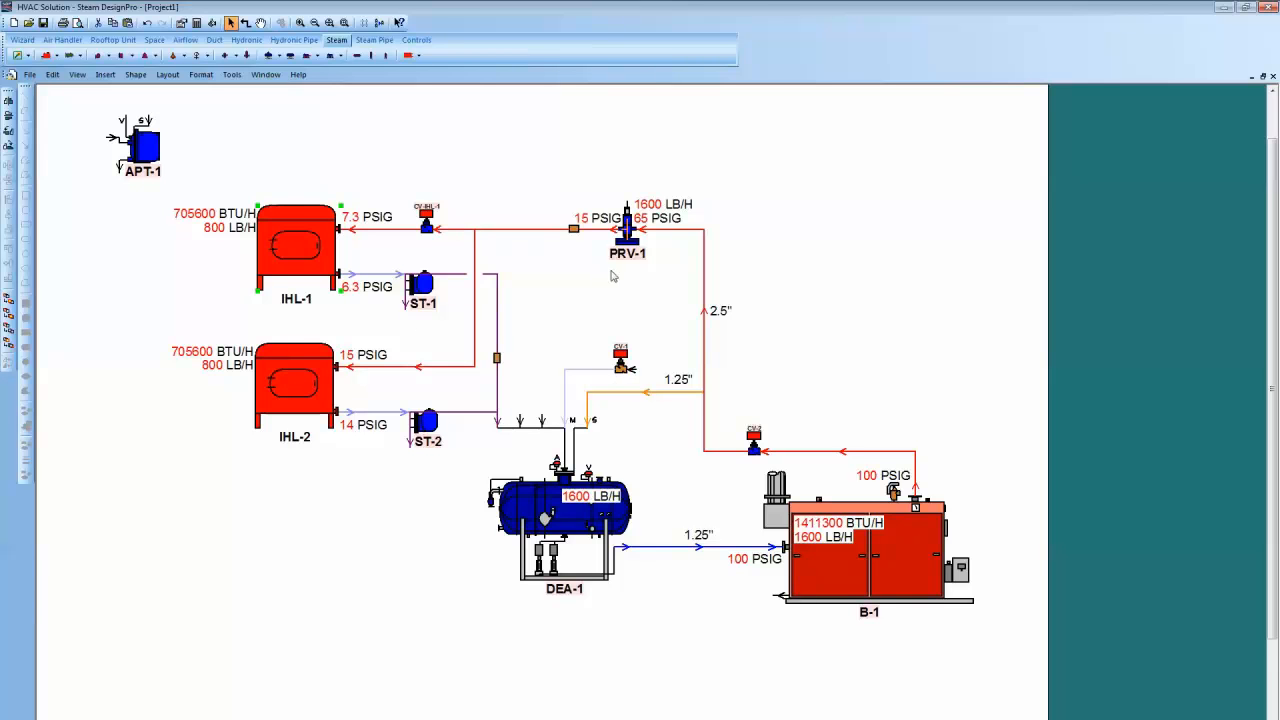
left_click(570, 232)
left_click(571, 250)
left_click_drag(623, 254, 631, 254)
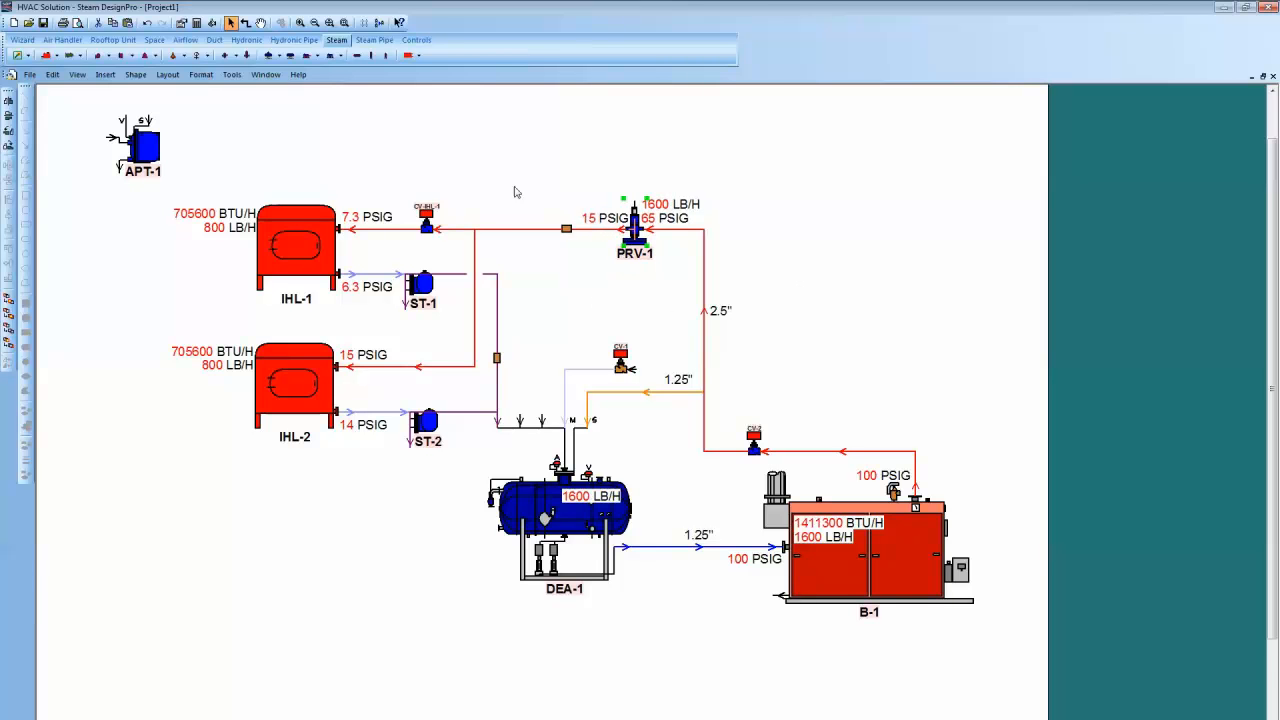
- Add a second pressure reducing valve above PRV-1 and pipe it in parallel with PRV-1
left_click(175, 55)
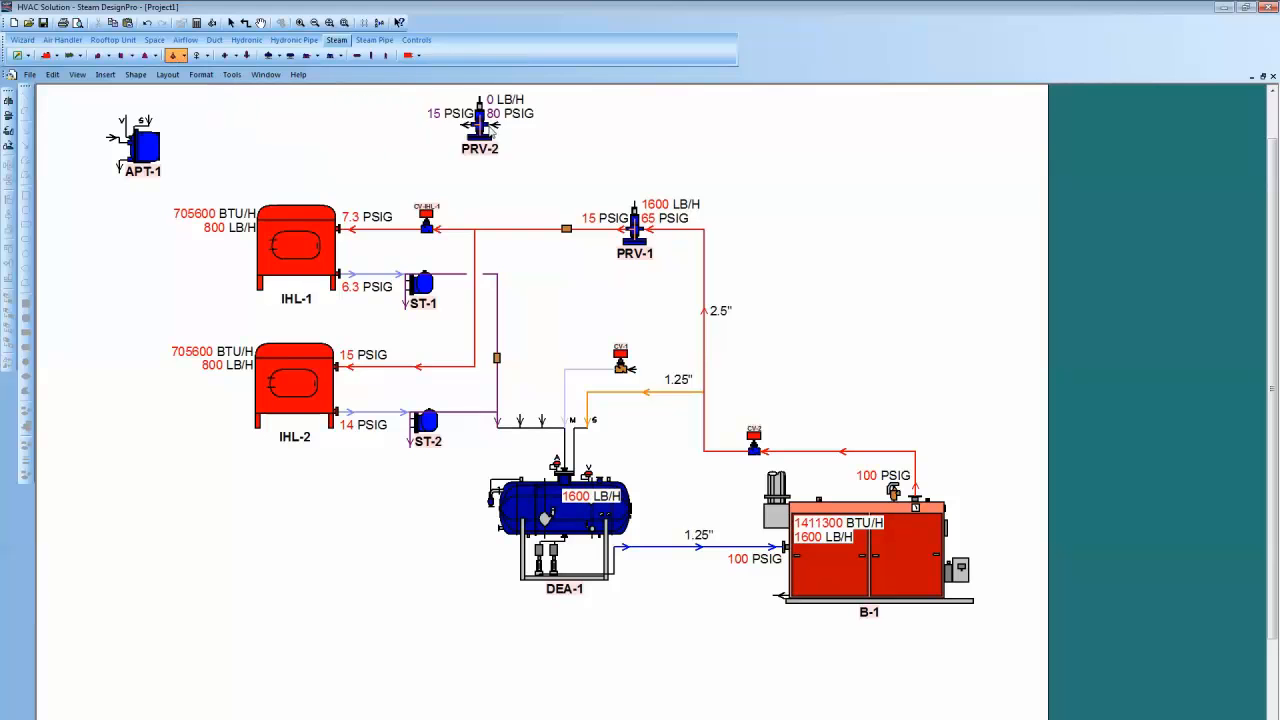
left_click(648, 138)
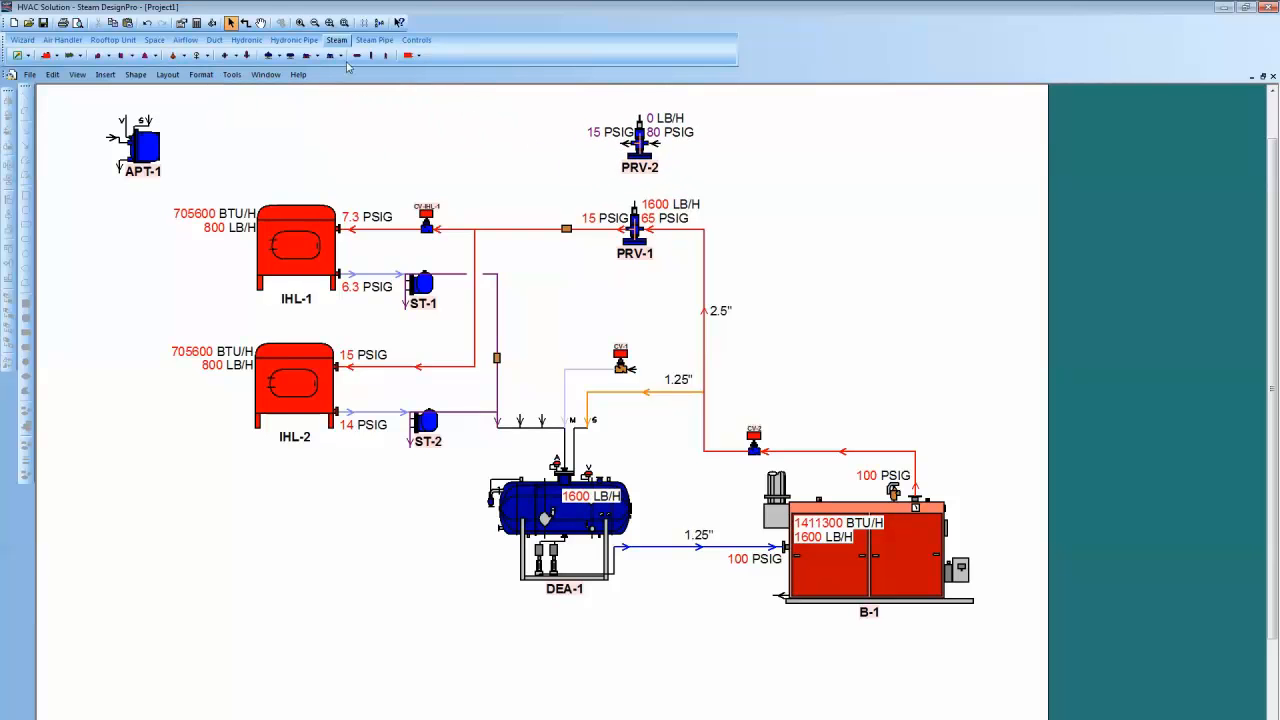
left_click(245, 22)
mouse_move(710, 236)
left_mouse_down()
mouse_move(740, 200)
mouse_move(722, 146)
mouse_move(664, 143)
mouse_move(548, 150)
mouse_move(588, 231)
left_mouse_up()
key("Escape")
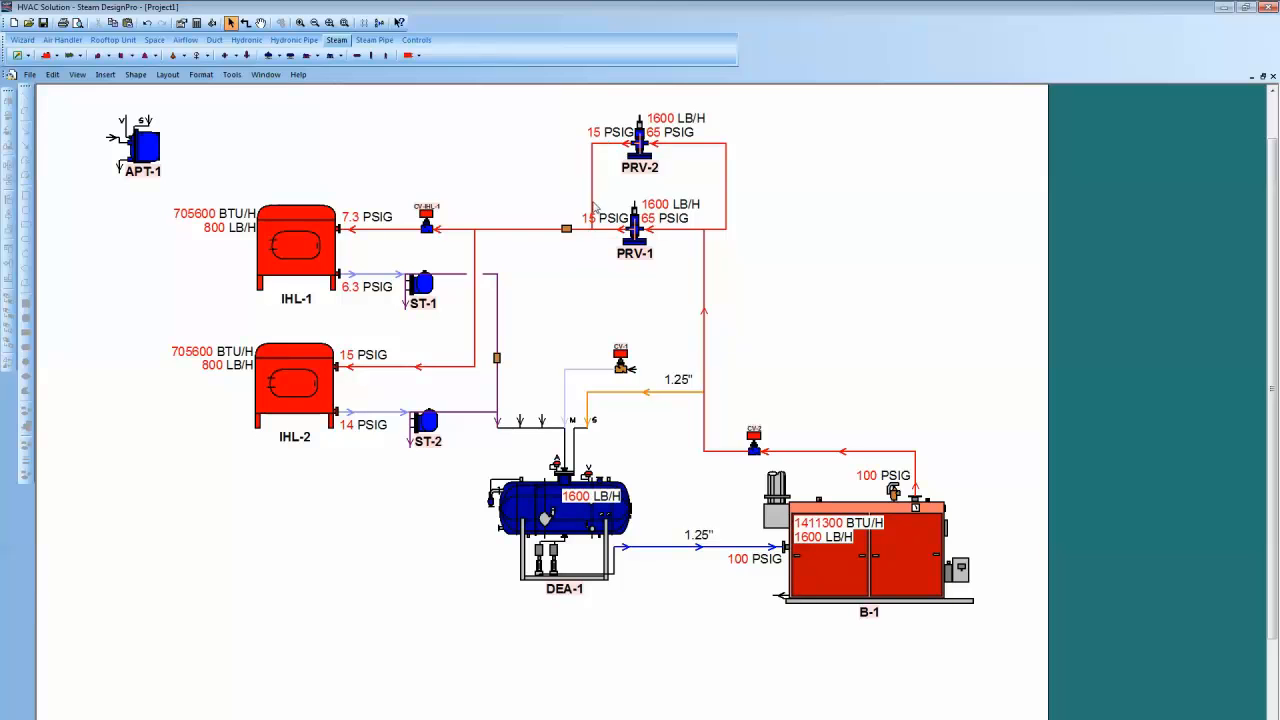
- Move pressure reducing valve PRV-2 slightly right so it sits between its two branch pipes
left_click(592, 200)
mouse_move(591, 187)
left_mouse_down()
mouse_move(571, 187)
mouse_move(592, 187)
left_mouse_up()
left_click_drag(639, 150, 654, 149)
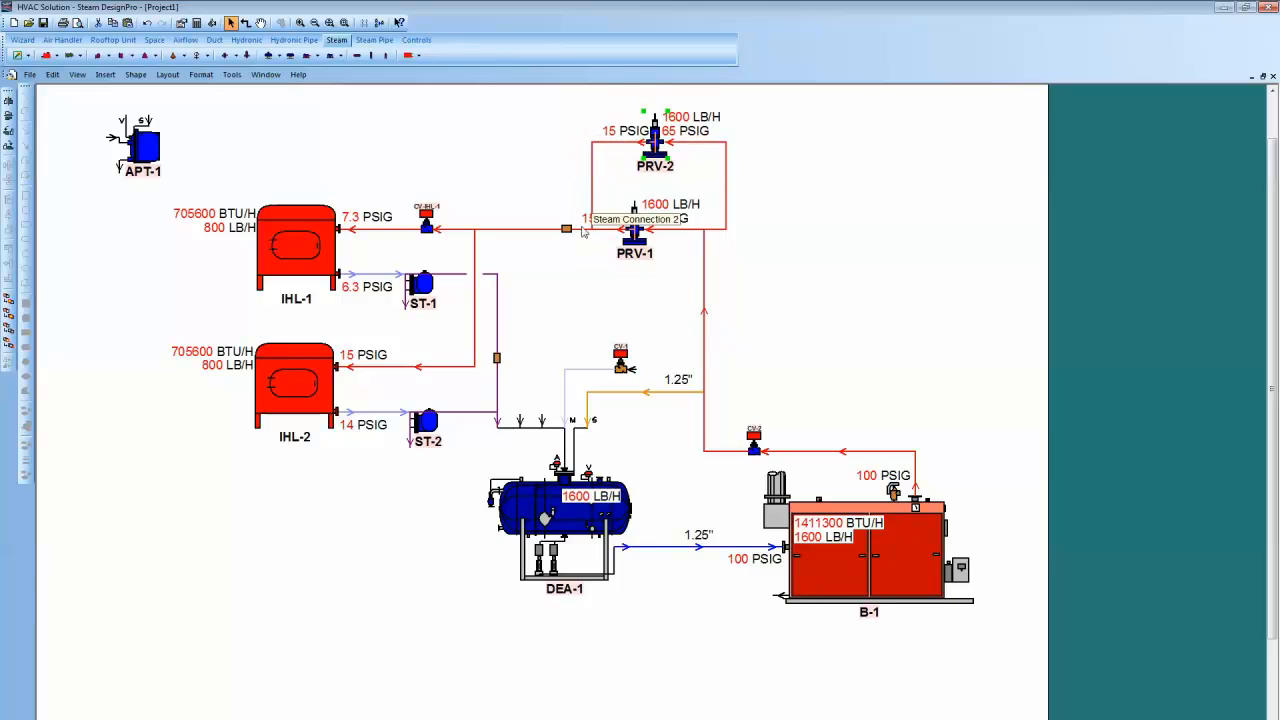
- Shift the inline steam connection and PRV-2's outlet branch pipe left to widen the parallel valve loop
left_click_drag(567, 229, 545, 228)
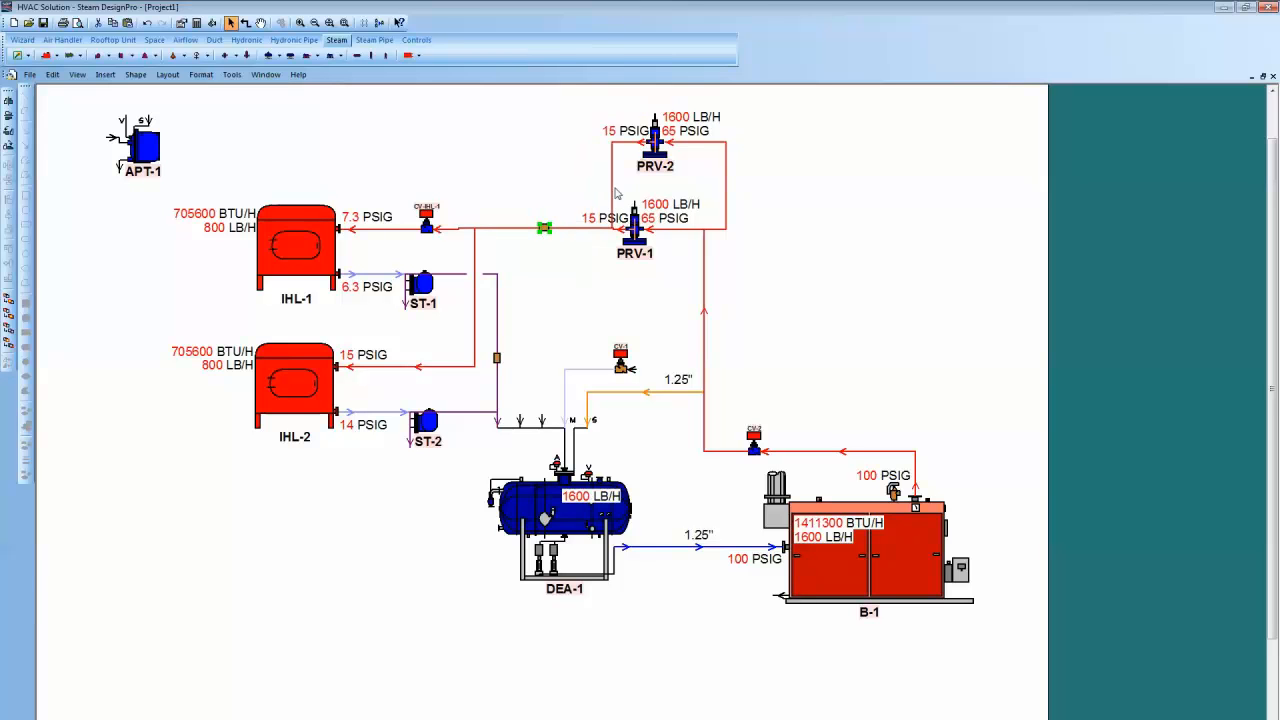
left_click(611, 185)
left_click_drag(611, 188, 573, 186)
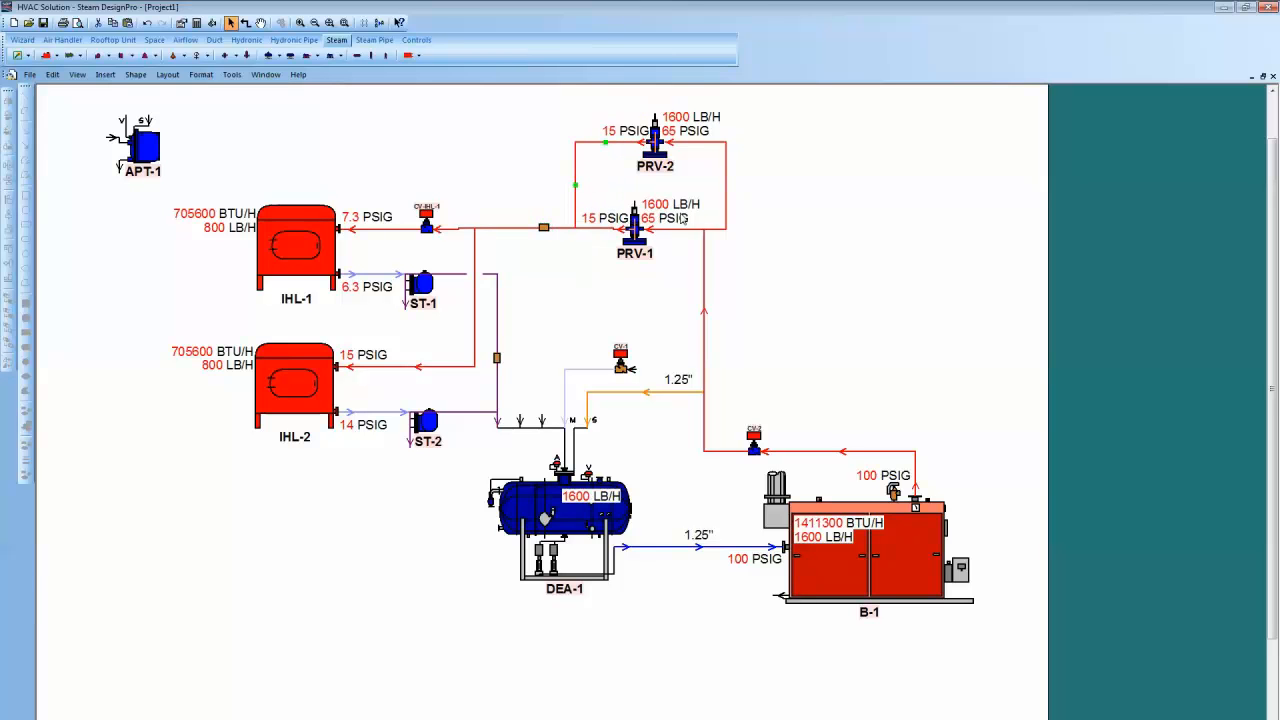
- Center pressure reducing valves PRV-1 and PRV-2 between the two branch pipes of the parallel loop
left_click_drag(663, 198, 678, 196)
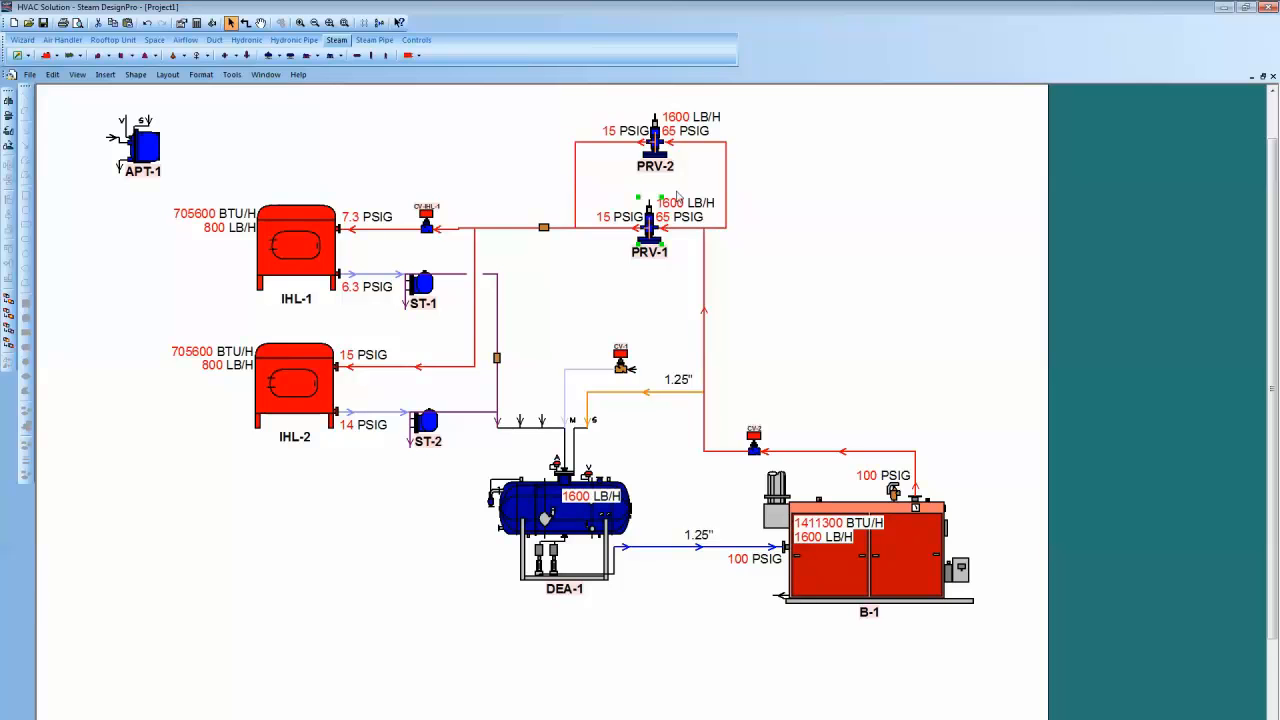
left_click_drag(655, 140, 645, 140)
left_click(789, 166)
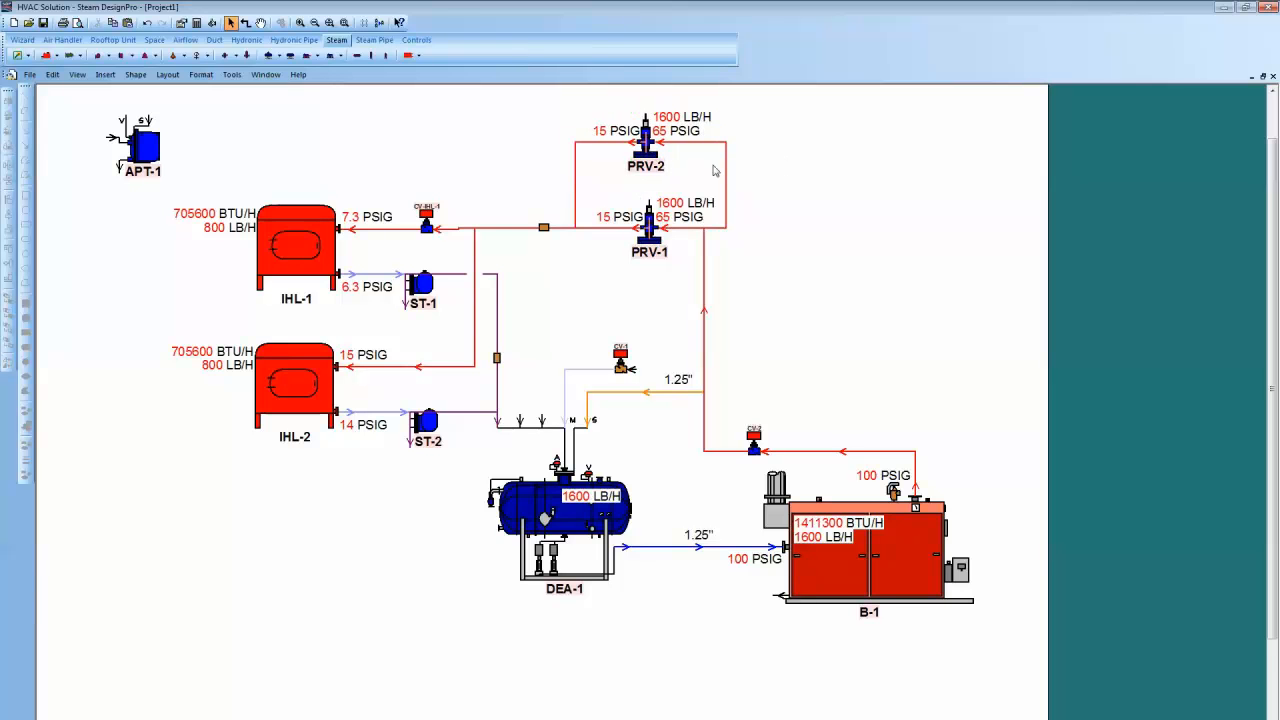
- Set the flow portion to 33% for pressure reducing valve PRV-2 and 66% for PRV-1
double_click(647, 146)
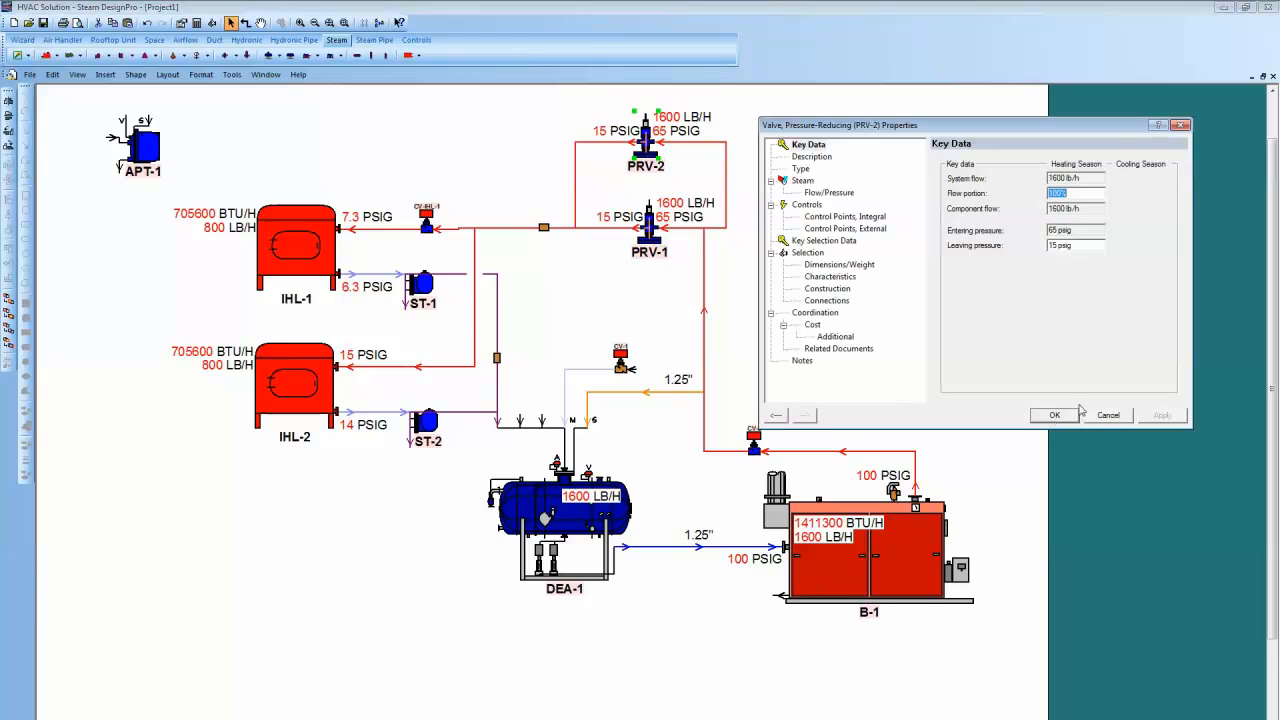
type("33")
left_click(1056, 415)
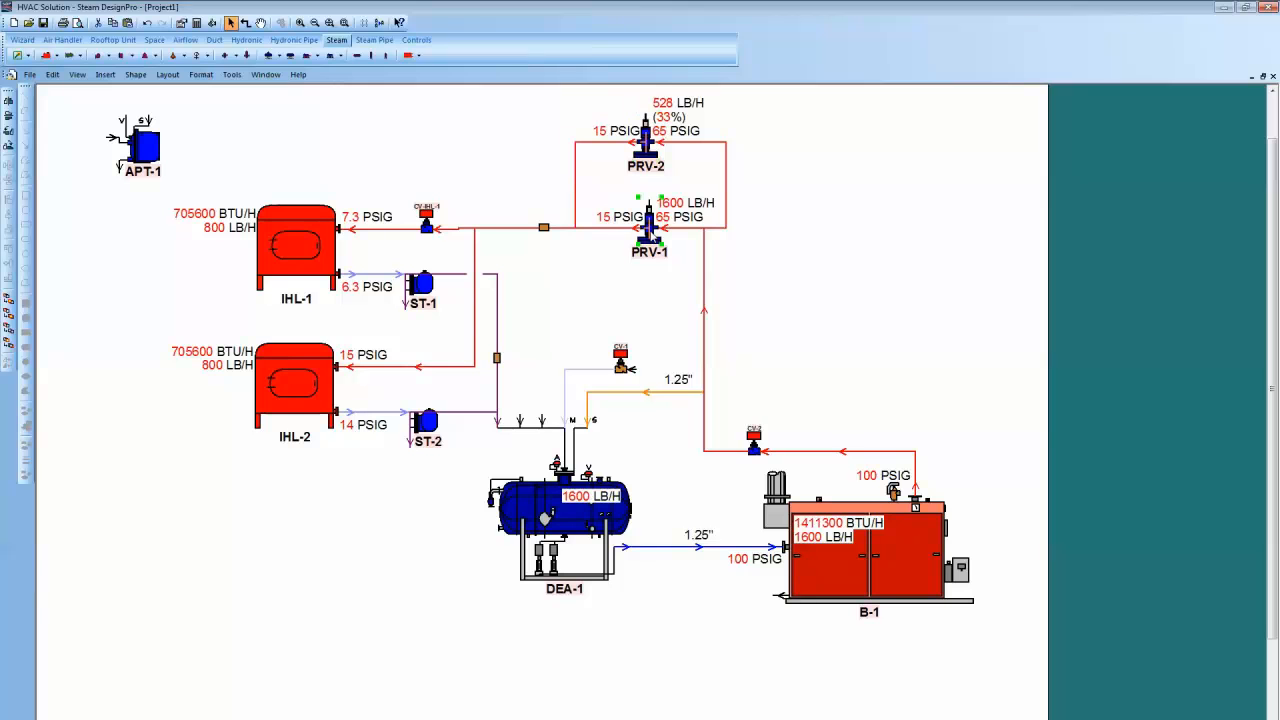
double_click(649, 222)
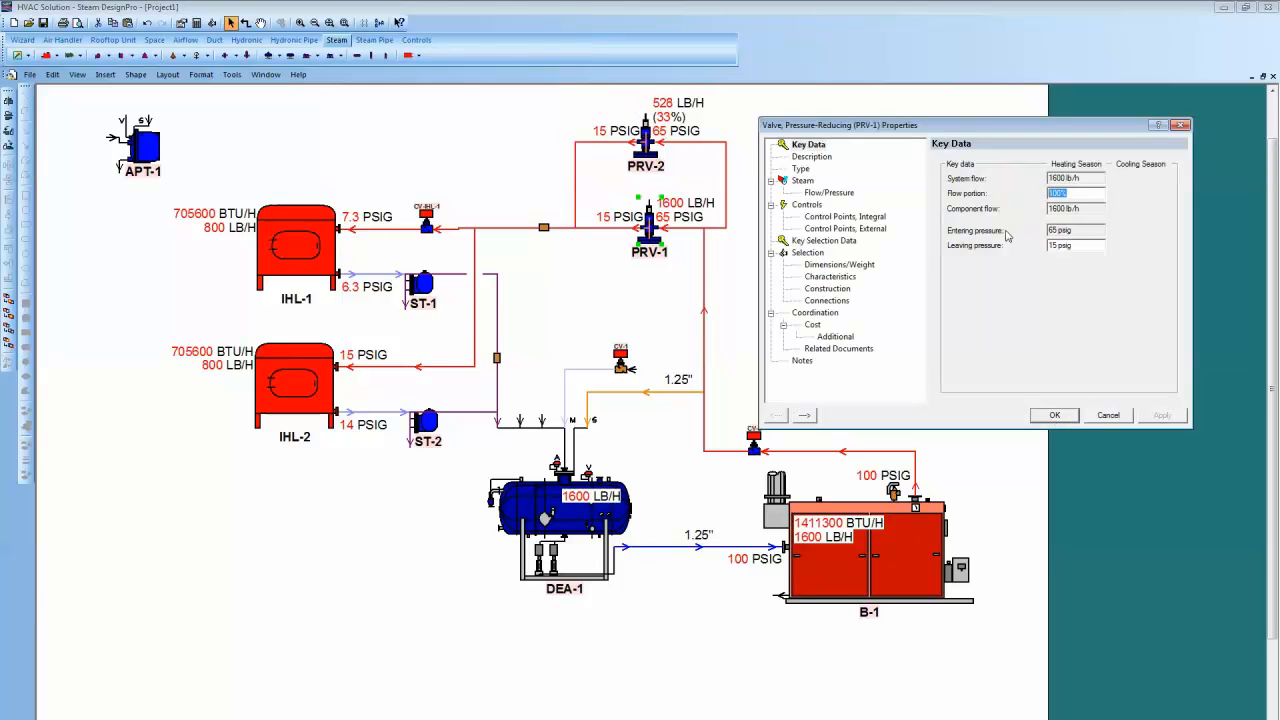
type("66")
left_click(1050, 420)
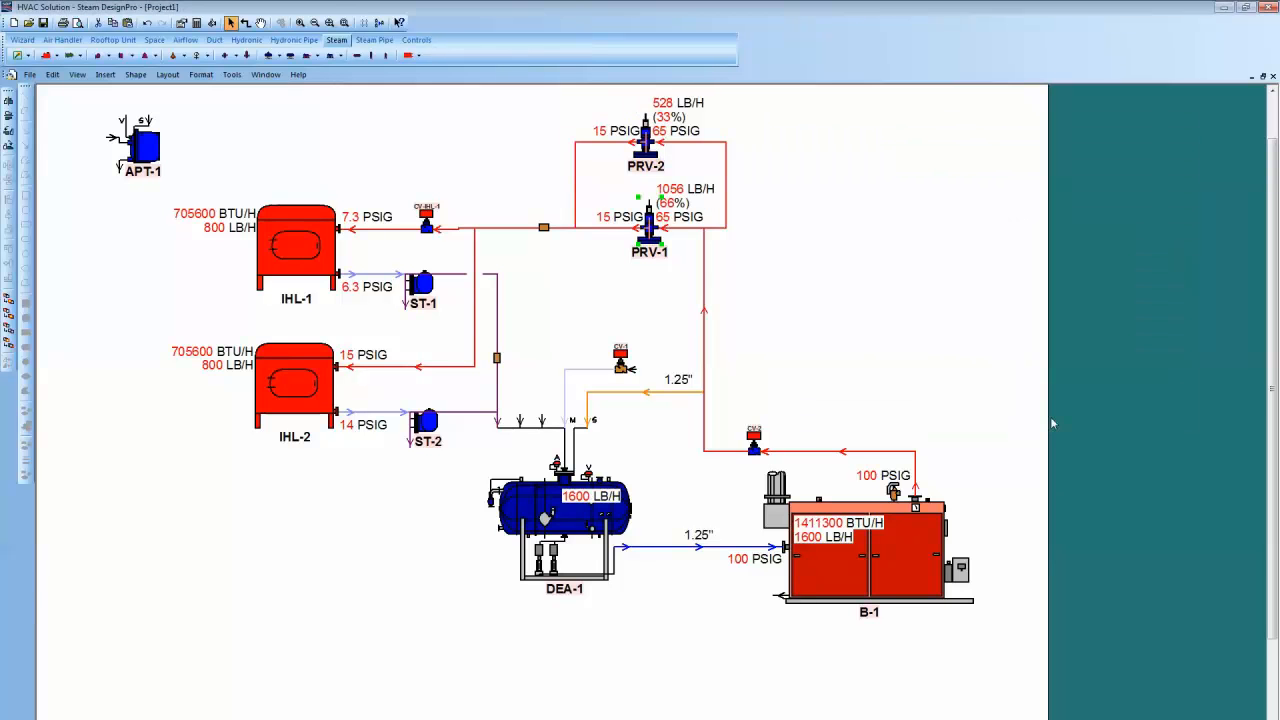
- Cut the unconnected APT-1 component out of the schematic
scroll(930, 380, "down", 2, "ctrl")
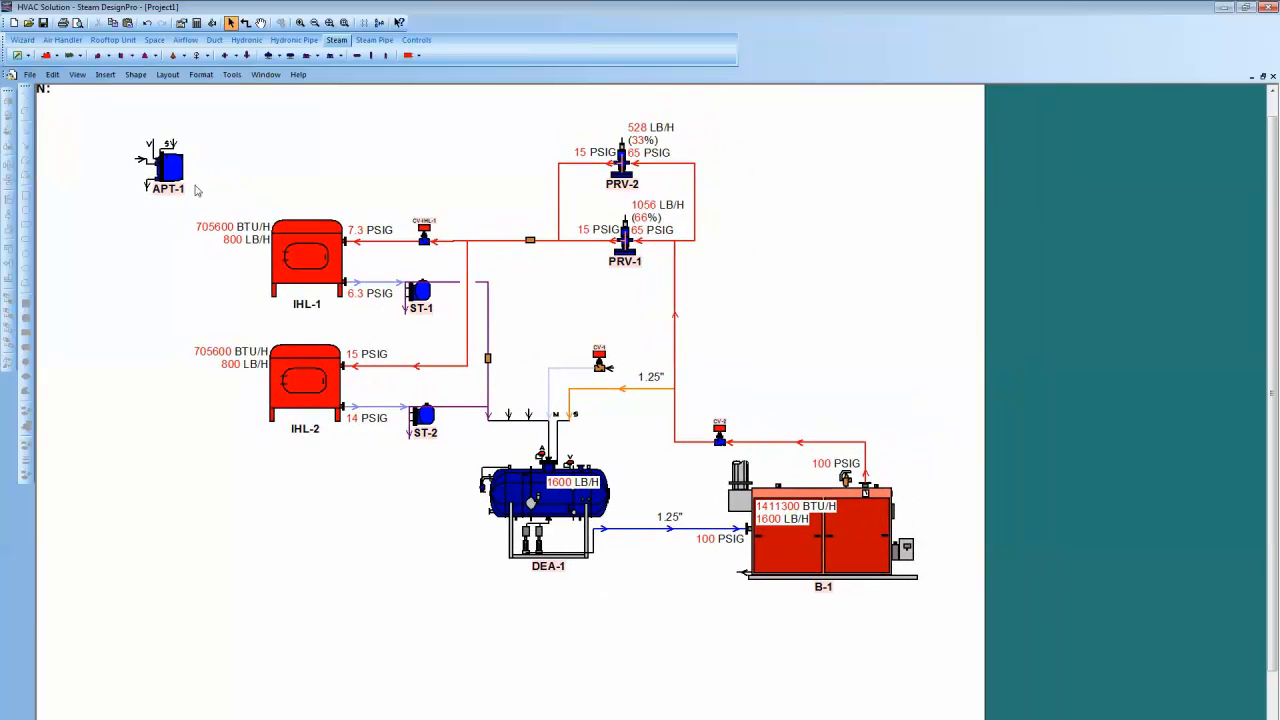
left_click(185, 180)
right_click(186, 178)
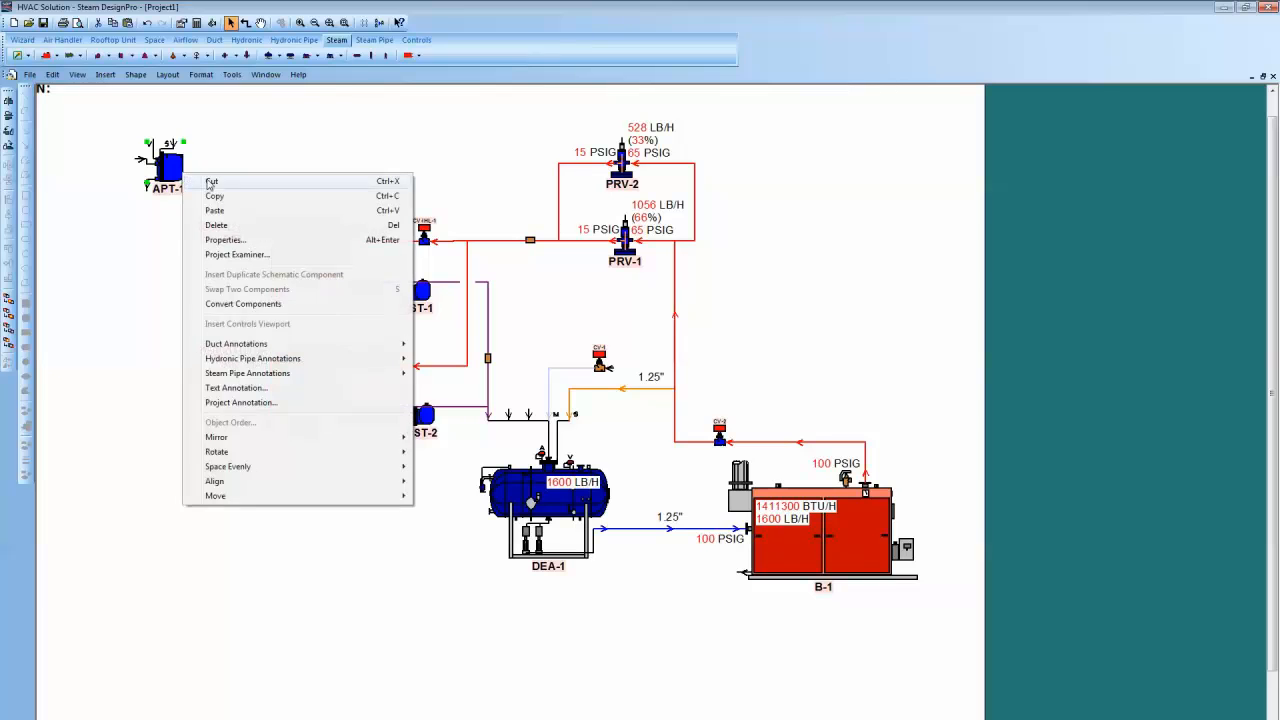
left_click(210, 185)
- Copy the entire steam system, from the autoclaves to boiler B-1, and paste the duplicate beside the original
left_click_drag(200, 152, 908, 618)
right_click(871, 393)
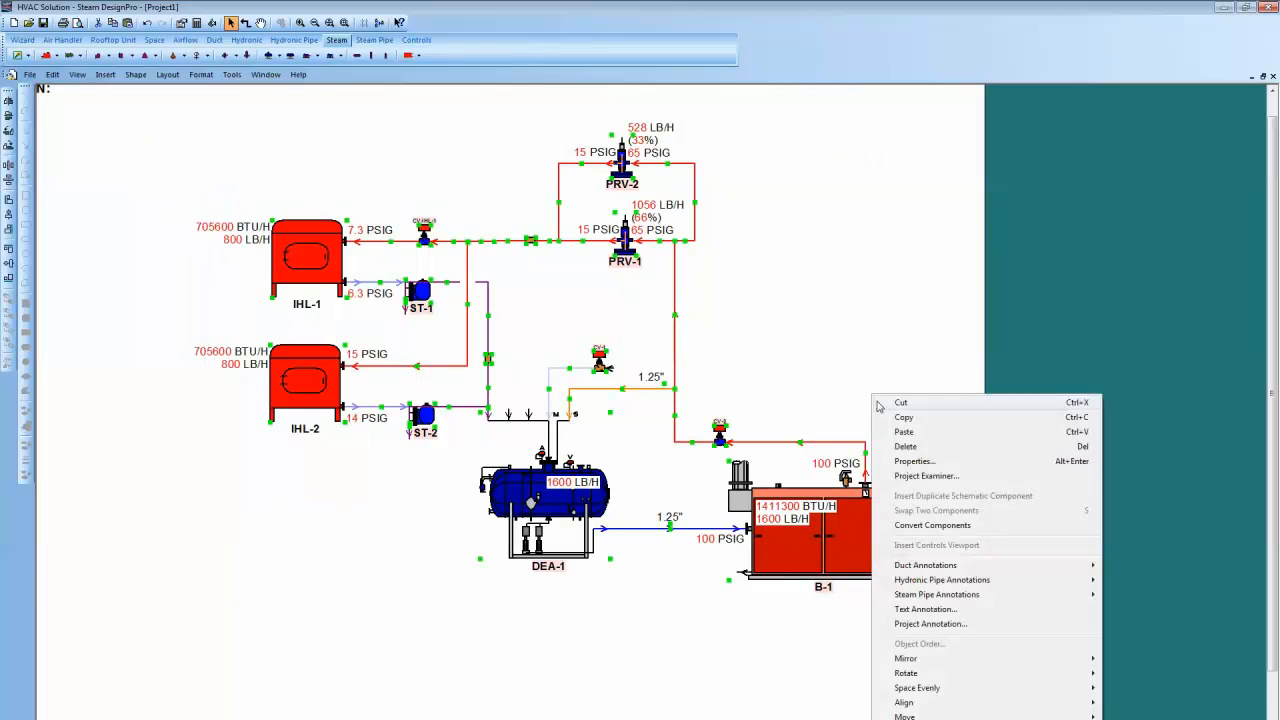
left_click(904, 417)
right_click(1010, 293)
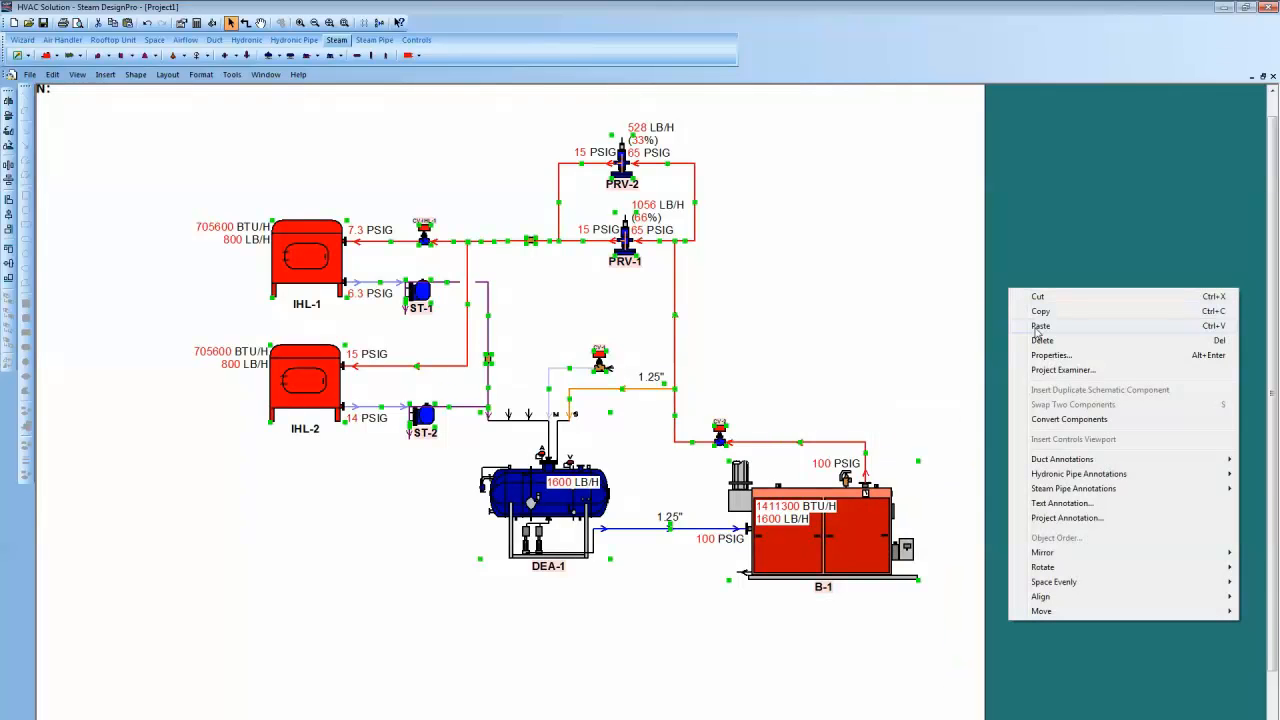
left_click(1032, 321)
- Examine the pasted steam system alongside the original, checking its equipment, valves and piping
middle_click_drag(1021, 232, 800, 226)
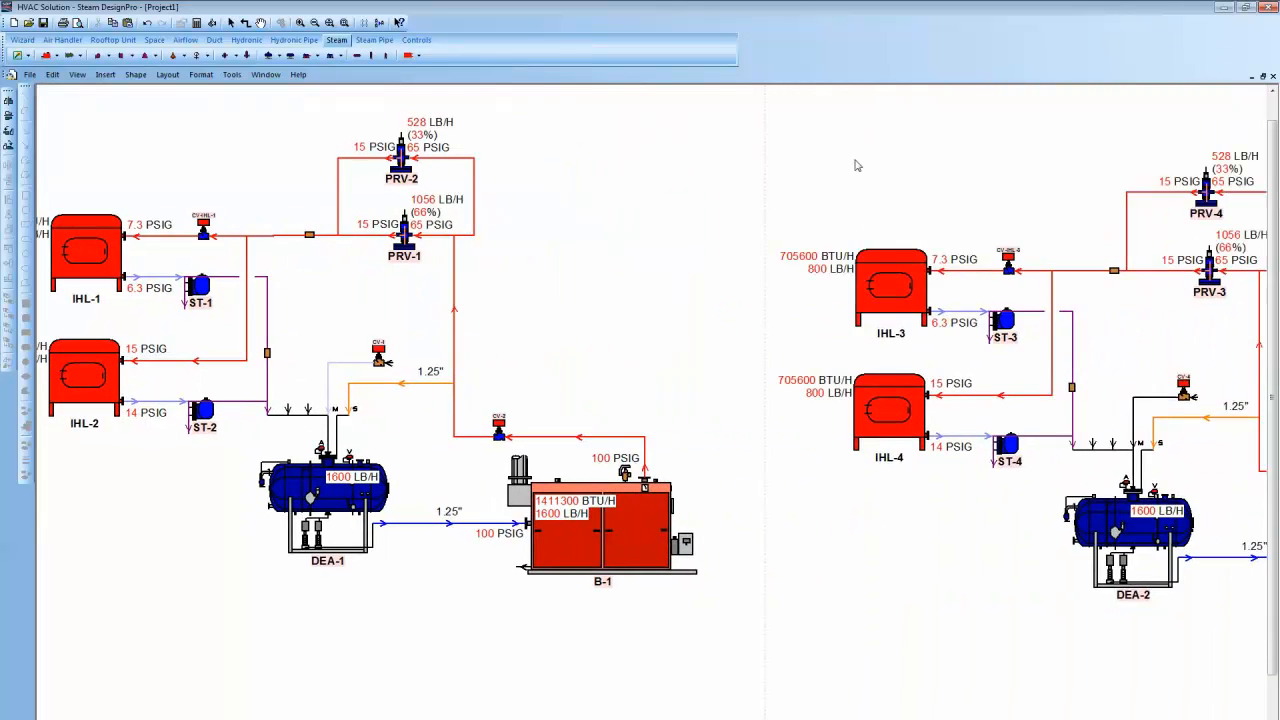
left_click(849, 157)
scroll(681, 272, "down", 1)
scroll(681, 272, "down", 2)
middle_click_drag(681, 272, 766, 290)
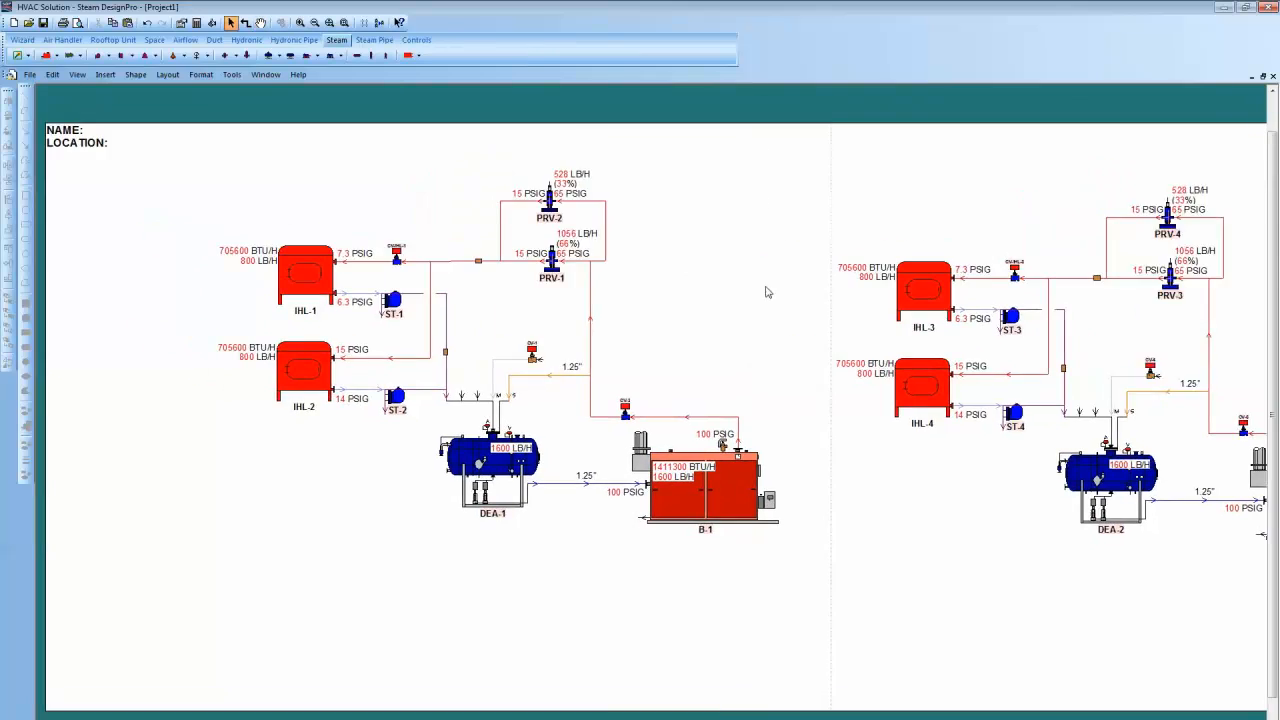
scroll(757, 287, "up", 3)
scroll(686, 274, "up", 2)
middle_click_drag(686, 274, 852, 267)
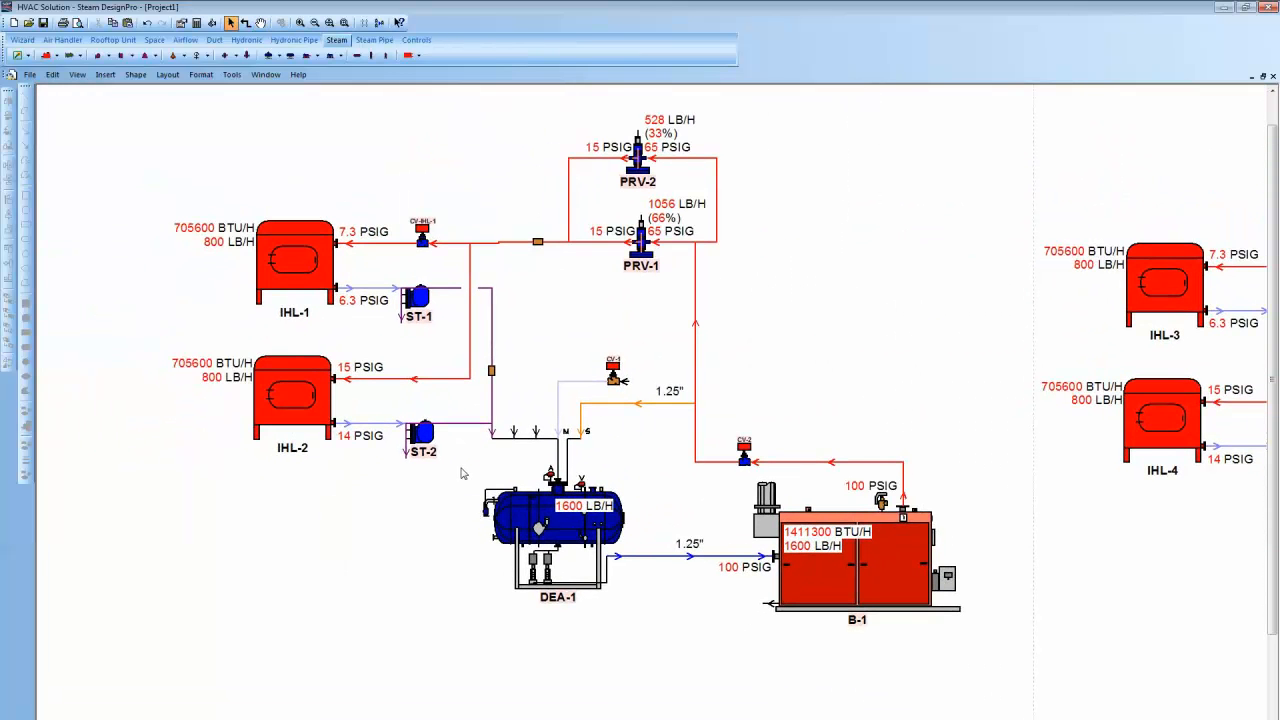